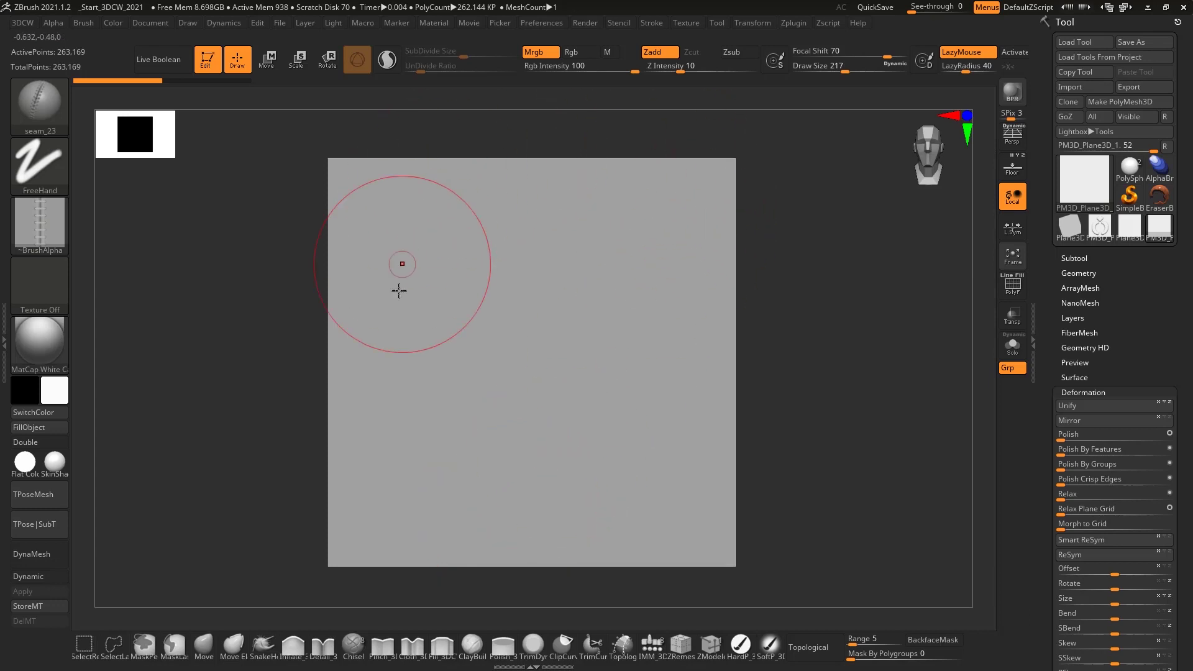
Sculpt a curved stitch seam up the plane with the seam_23 Stitch brush
{"action": "left_click_drag", "start_coordinate": [514, 526], "coordinate": [410, 383]}
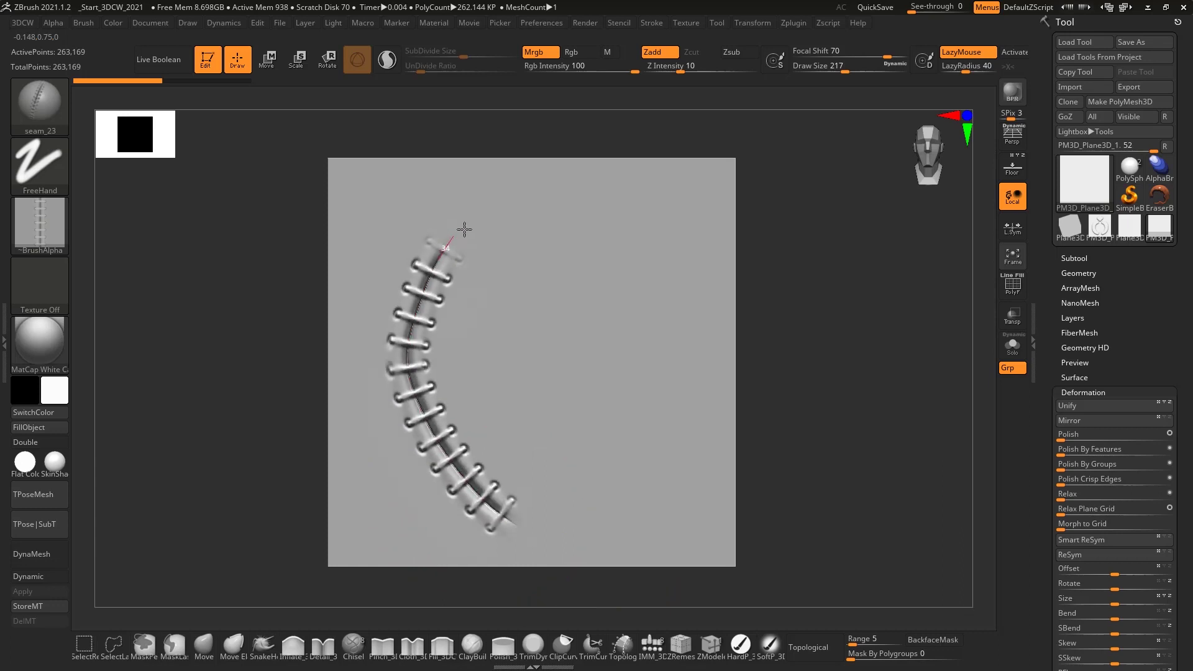
{"action": "left_click_drag", "start_coordinate": [410, 384], "coordinate": [493, 208]}
{"action": "right_click_drag", "start_coordinate": [454, 322], "coordinate": [458, 309]}
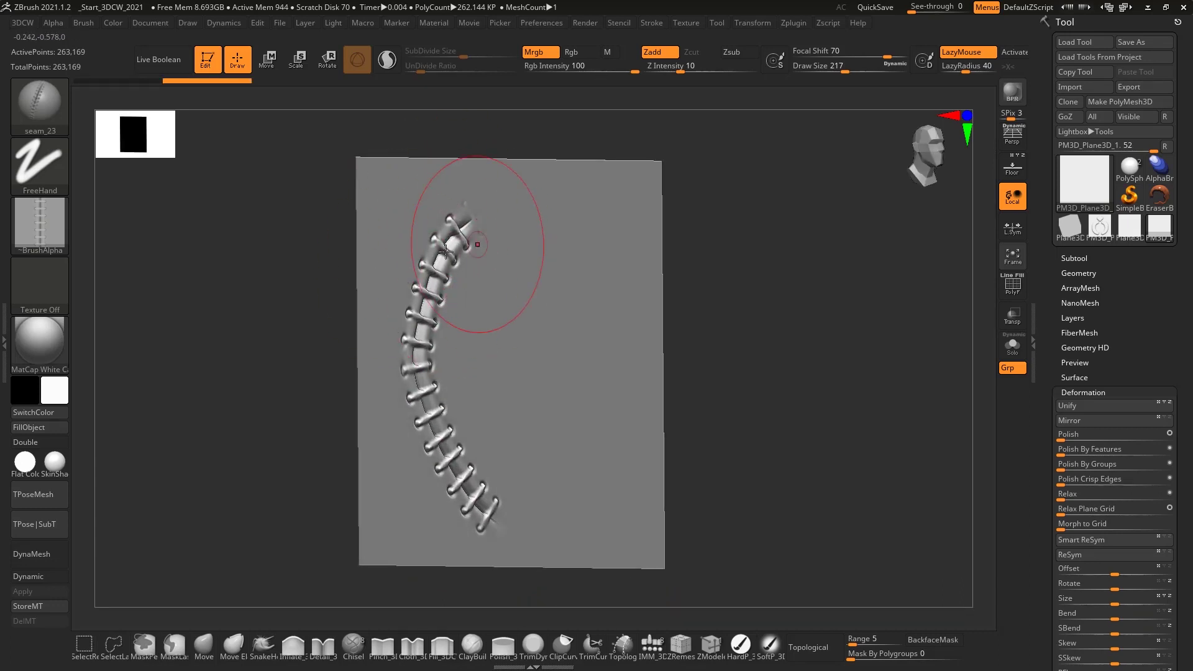
Switch to the scifi_seam_02 brush and stroke a second curved seam beside the stitches
{"action": "left_click", "coordinate": [43, 103]}
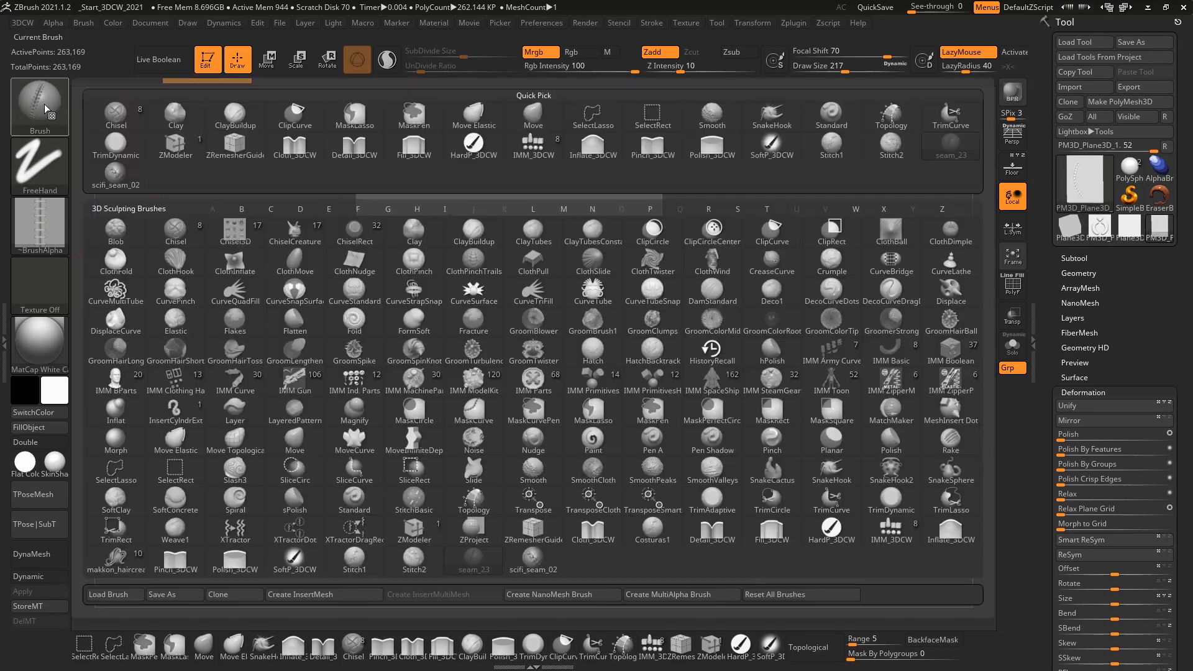
{"action": "left_click", "coordinate": [533, 569]}
{"action": "right_click_drag", "start_coordinate": [626, 474], "coordinate": [602, 480]}
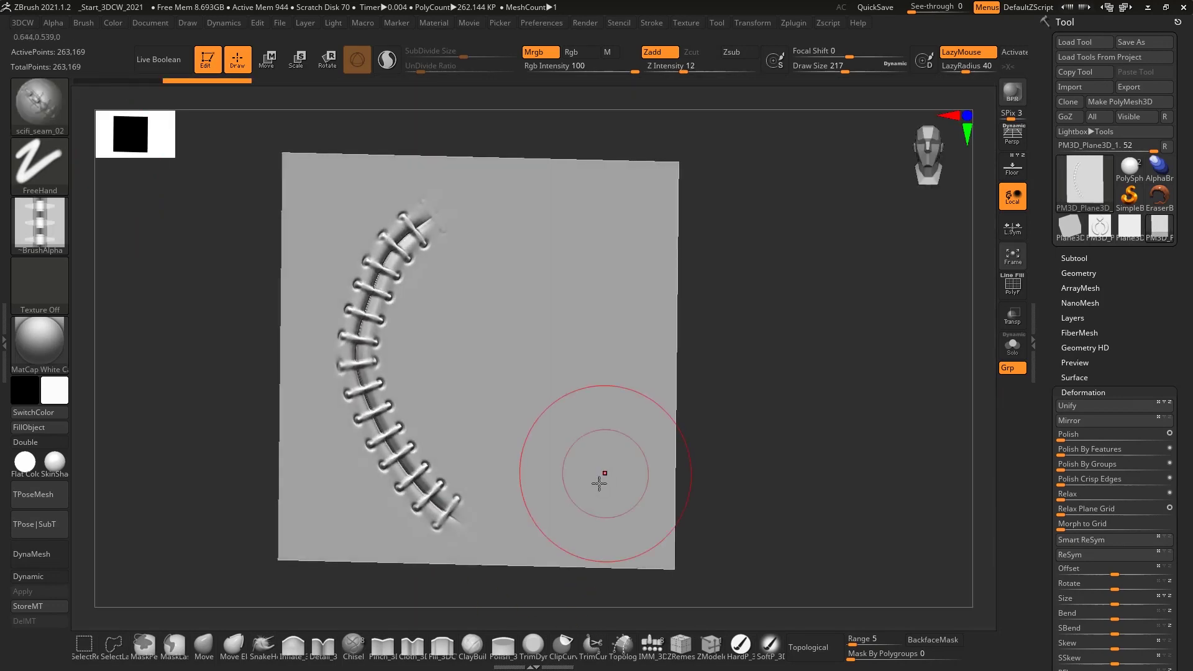
{"action": "mouse_move", "coordinate": [563, 474]}
{"action": "left_mouse_down"}
{"action": "mouse_move", "coordinate": [523, 405]}
{"action": "mouse_move", "coordinate": [514, 328]}
{"action": "mouse_move", "coordinate": [551, 232]}
{"action": "mouse_move", "coordinate": [532, 206]}
{"action": "left_mouse_up"}
{"action": "mouse_move", "coordinate": [39, 223]}
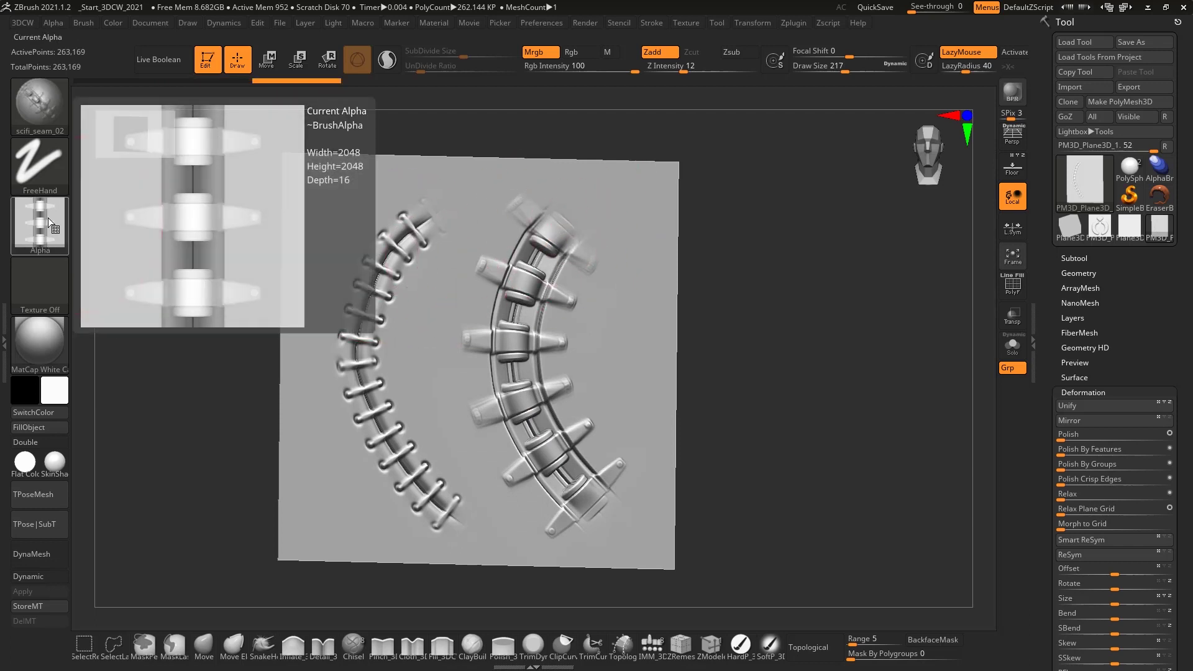
Reset to a blank PM3D_Plane3D plane shown in a flat front view
{"action": "left_click_drag", "start_coordinate": [700, 279], "coordinate": [761, 332], "text": "shift"}
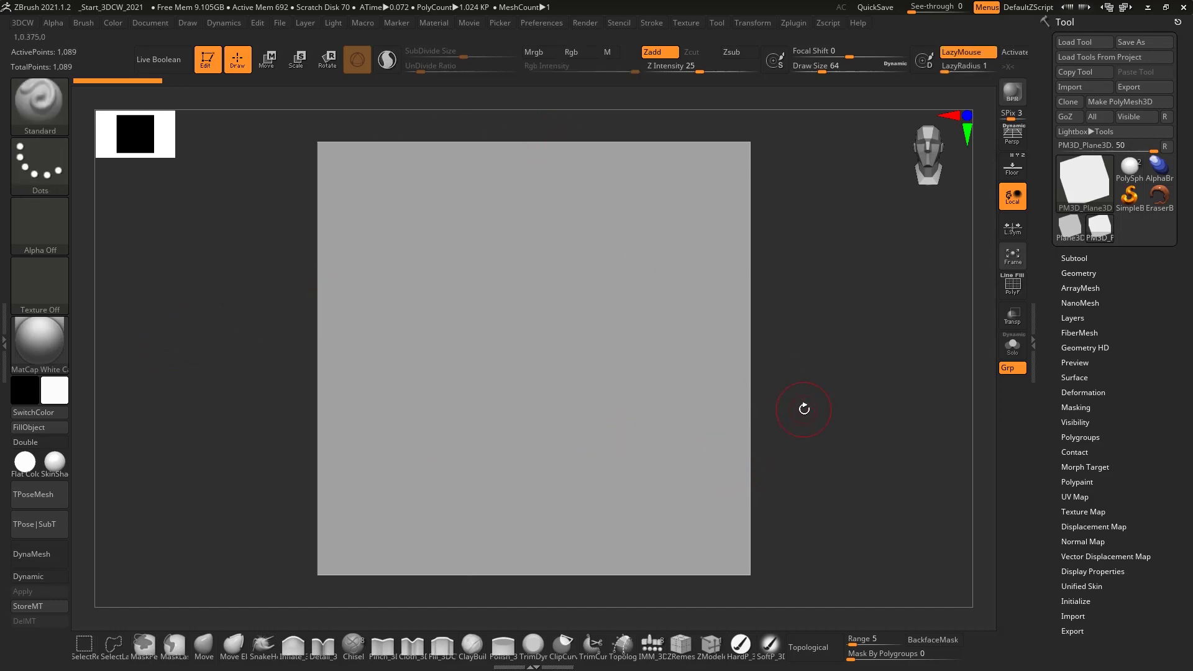
Subdivide the plane twice with Ctrl+D, checking the wireframe briefly
{"action": "key", "text": "ctrl+d"}
{"action": "key", "text": "ctrl+d"}
{"action": "key", "text": "ctrl+d"}
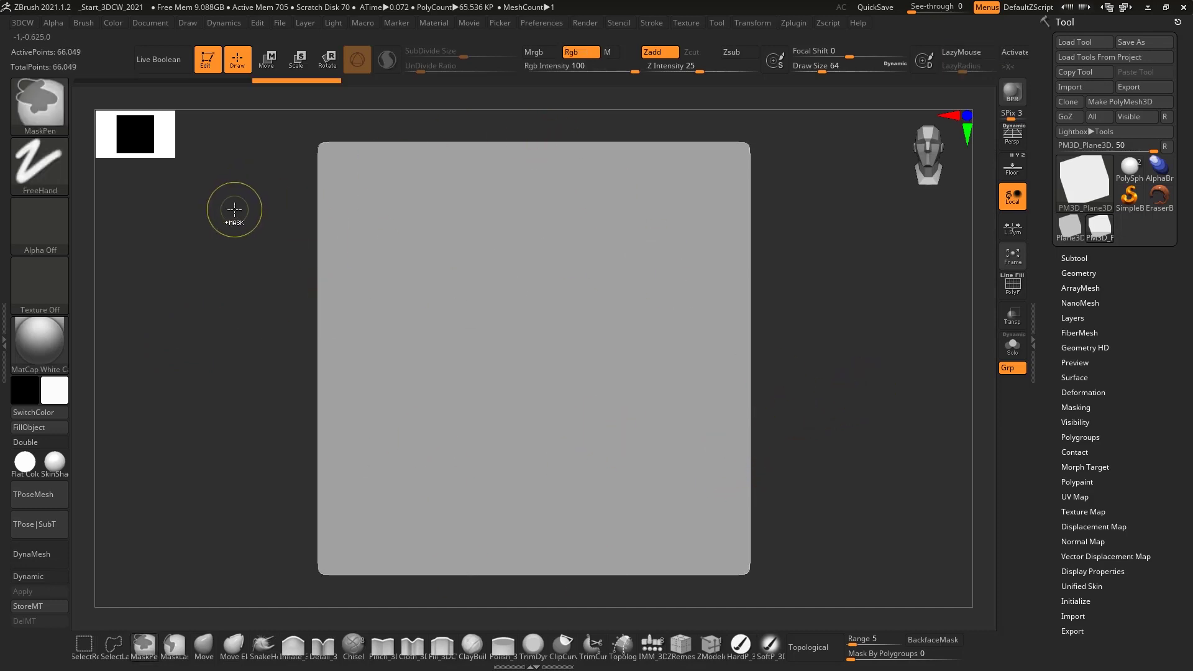
{"action": "key", "text": "ctrl+d"}
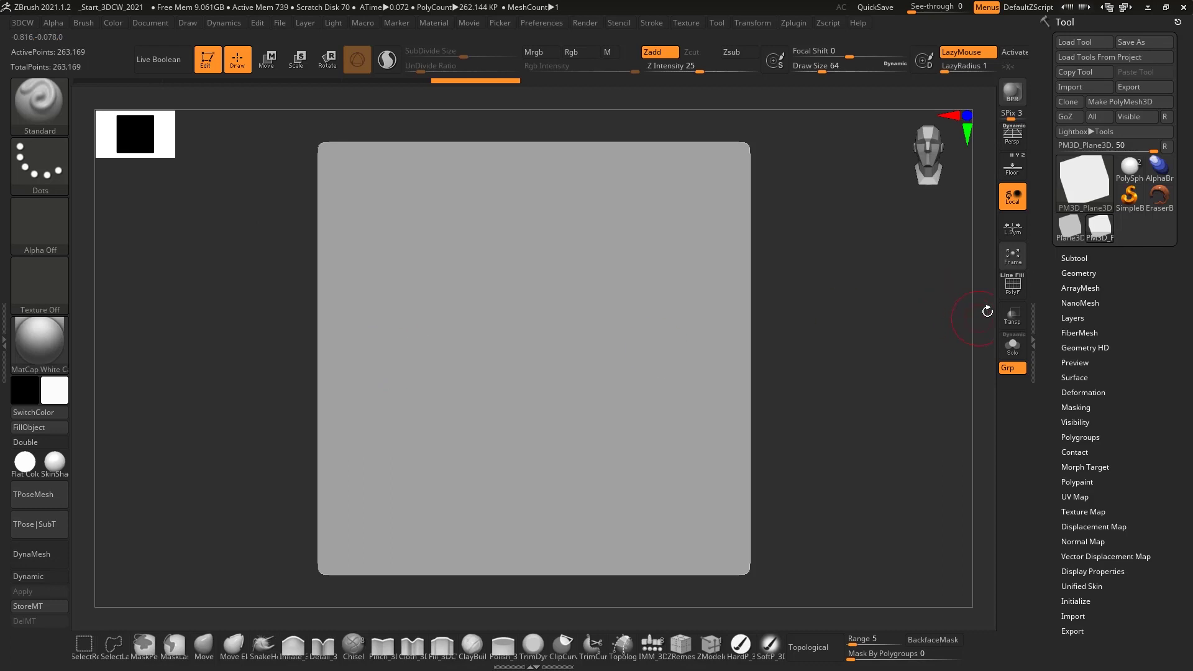
{"action": "left_click", "coordinate": [1013, 283]}
{"action": "left_click", "coordinate": [1013, 283]}
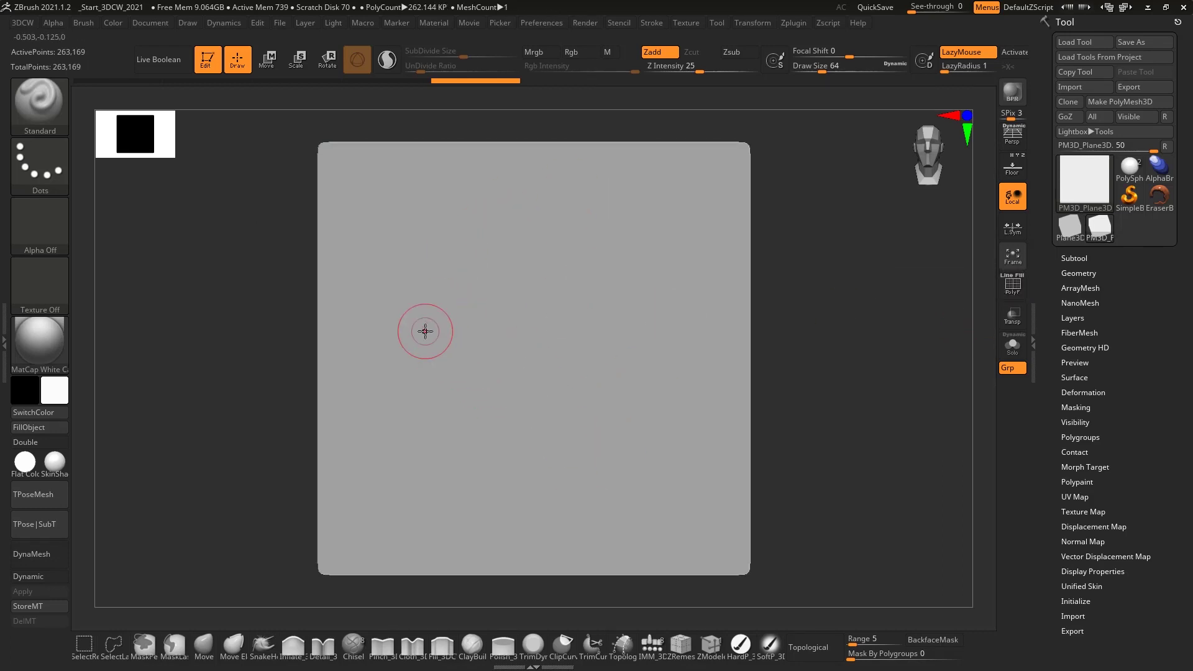
Mask a four-lobed drop near the top with two mirrored curved arcs below it
{"action": "key", "text": "ctrl"}
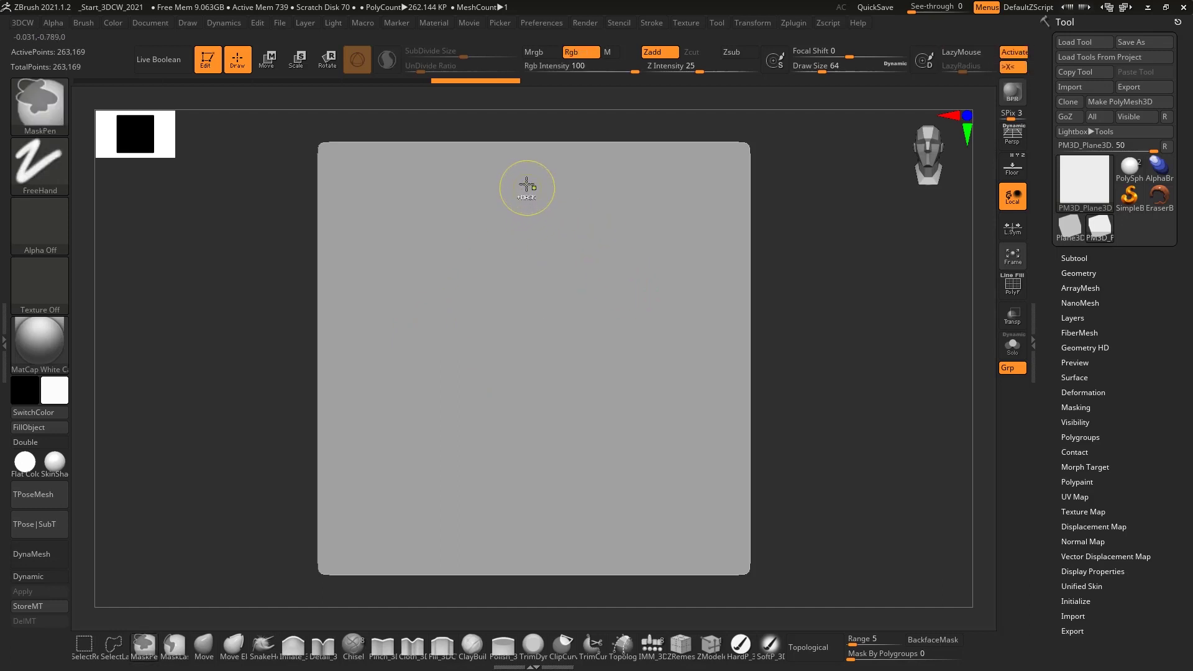
{"action": "mouse_move", "coordinate": [527, 184]}
{"action": "left_mouse_down", "text": "ctrl"}
{"action": "mouse_move", "coordinate": [501, 211]}
{"action": "mouse_move", "coordinate": [533, 248]}
{"action": "left_mouse_up", "text": "ctrl"}
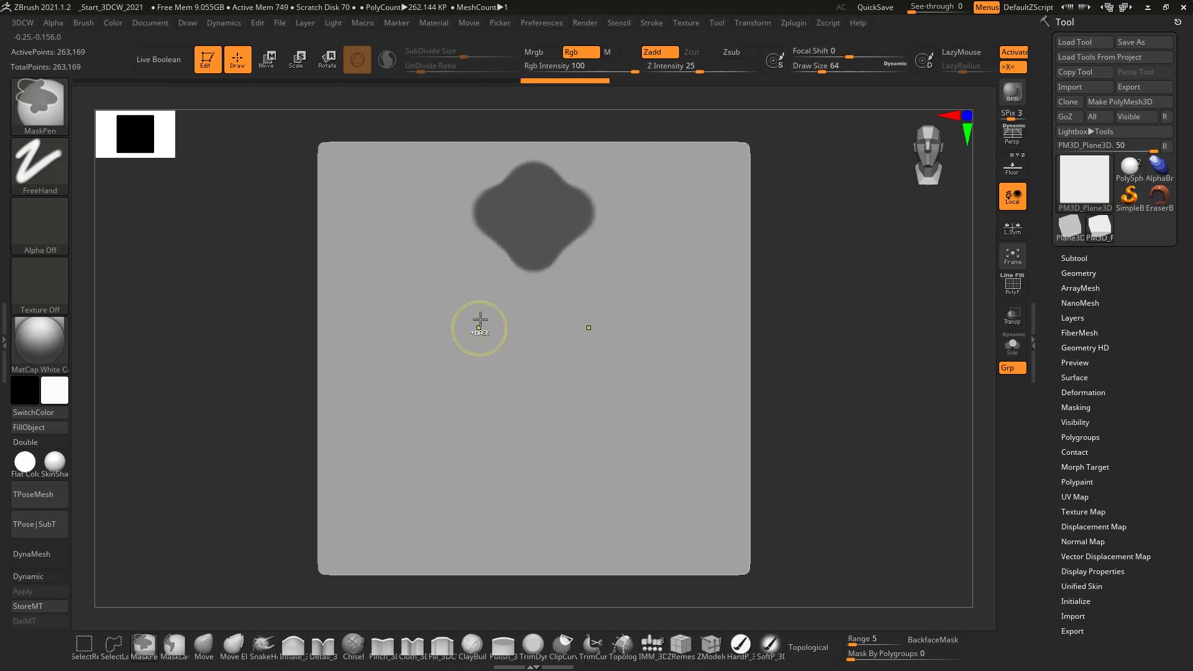
{"action": "mouse_move", "coordinate": [494, 287]}
{"action": "left_mouse_down", "text": "ctrl"}
{"action": "mouse_move", "coordinate": [419, 407]}
{"action": "mouse_move", "coordinate": [430, 474]}
{"action": "mouse_move", "coordinate": [479, 295]}
{"action": "mouse_move", "coordinate": [463, 274]}
{"action": "mouse_move", "coordinate": [422, 327]}
{"action": "left_mouse_up", "text": "ctrl"}
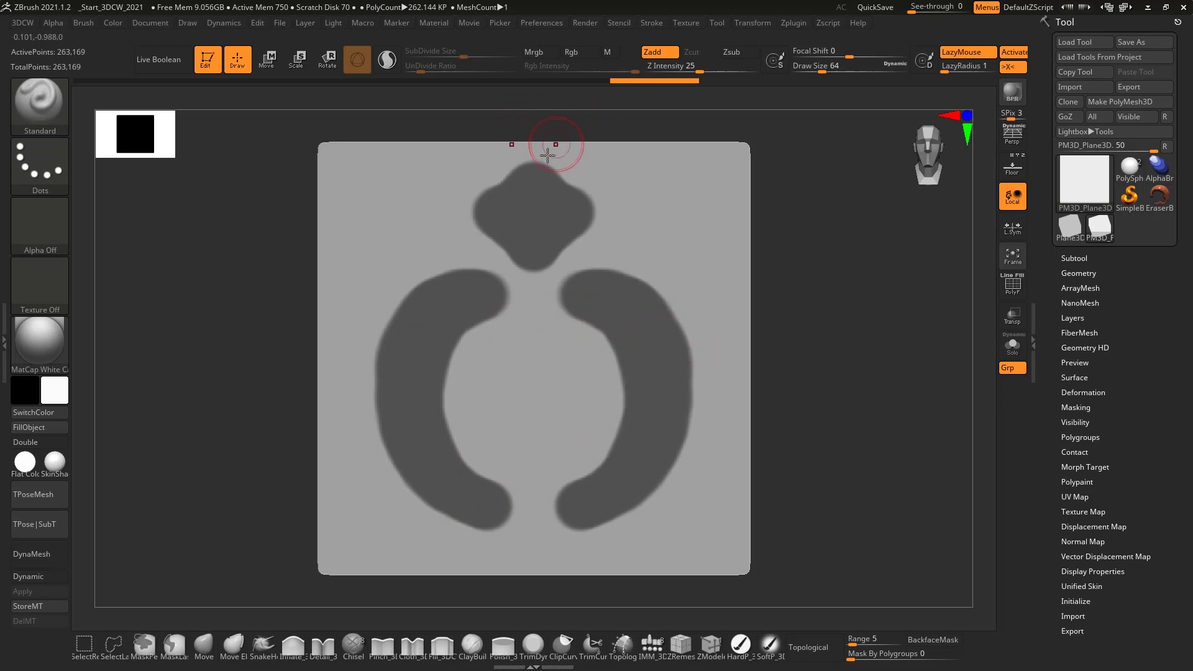
Delete lower subdivisions and add an Edgeloop Masked Border, inspecting the new loop in wireframe
{"action": "left_click", "coordinate": [1088, 273]}
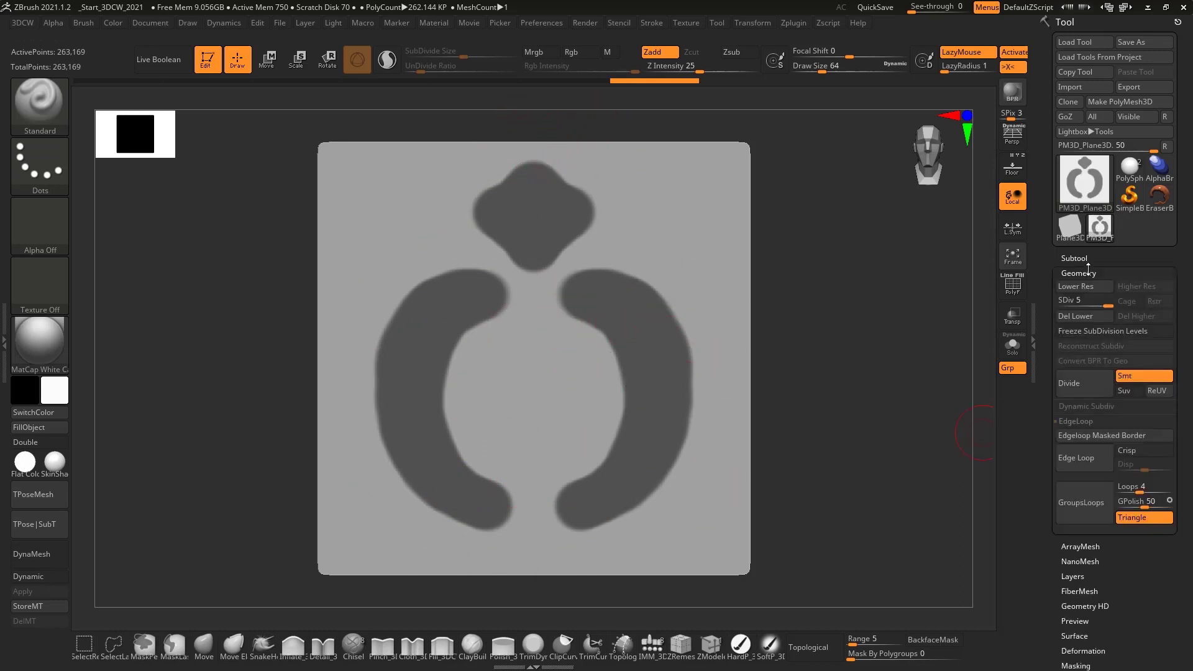
{"action": "left_click", "coordinate": [1081, 319]}
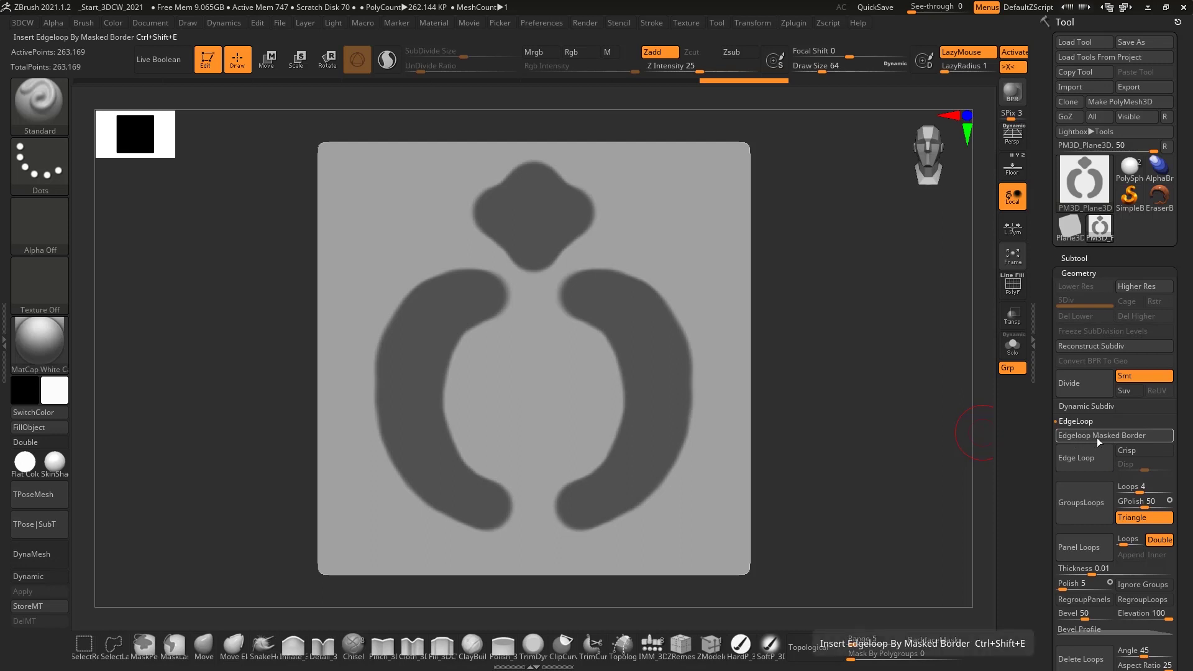
{"action": "left_click", "coordinate": [1135, 438]}
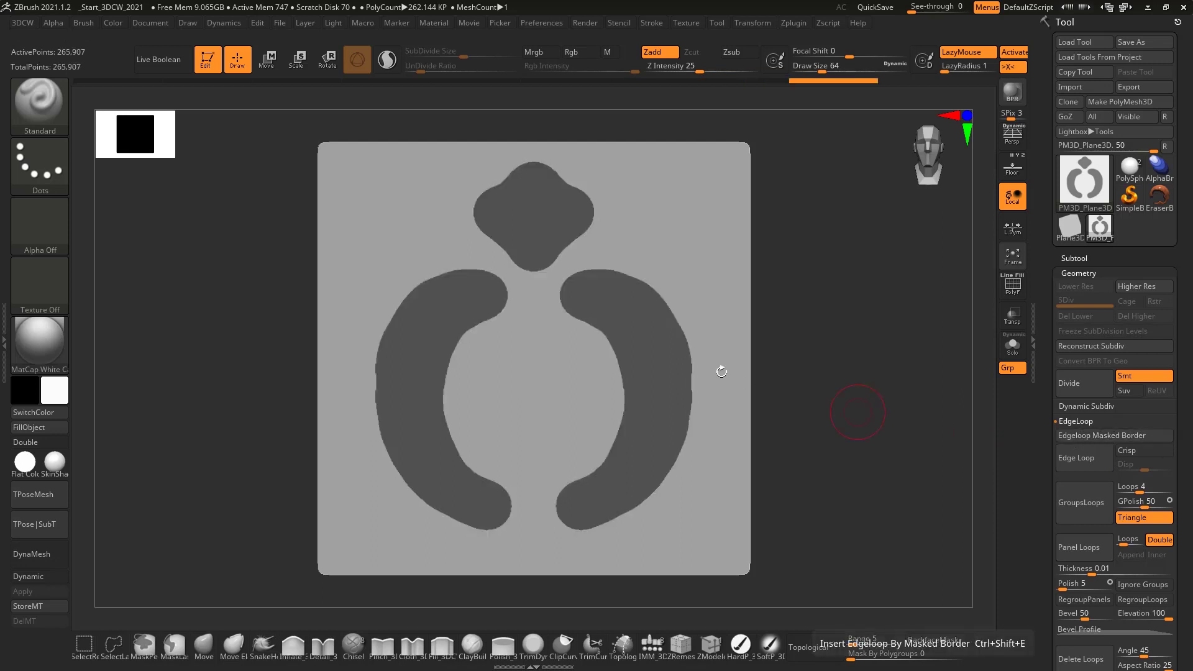
{"action": "right_click_drag", "start_coordinate": [537, 254], "coordinate": [506, 301], "text": "ctrl"}
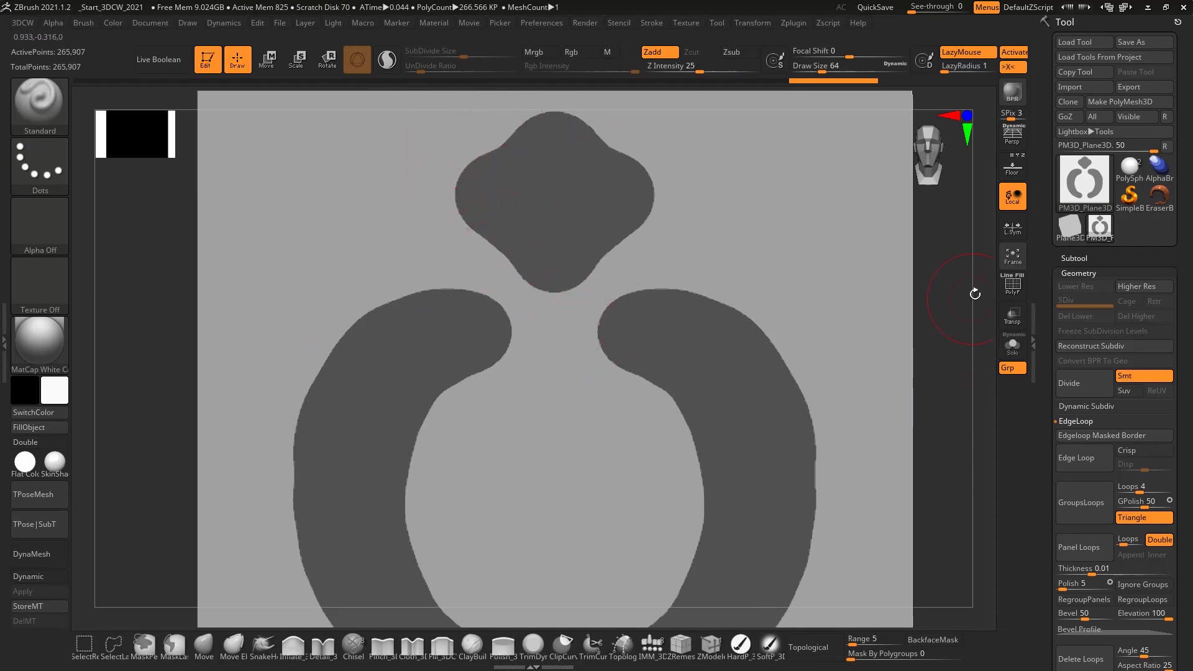
{"action": "left_click", "coordinate": [1013, 285]}
{"action": "right_click_drag", "start_coordinate": [454, 250], "coordinate": [606, 319], "text": "ctrl"}
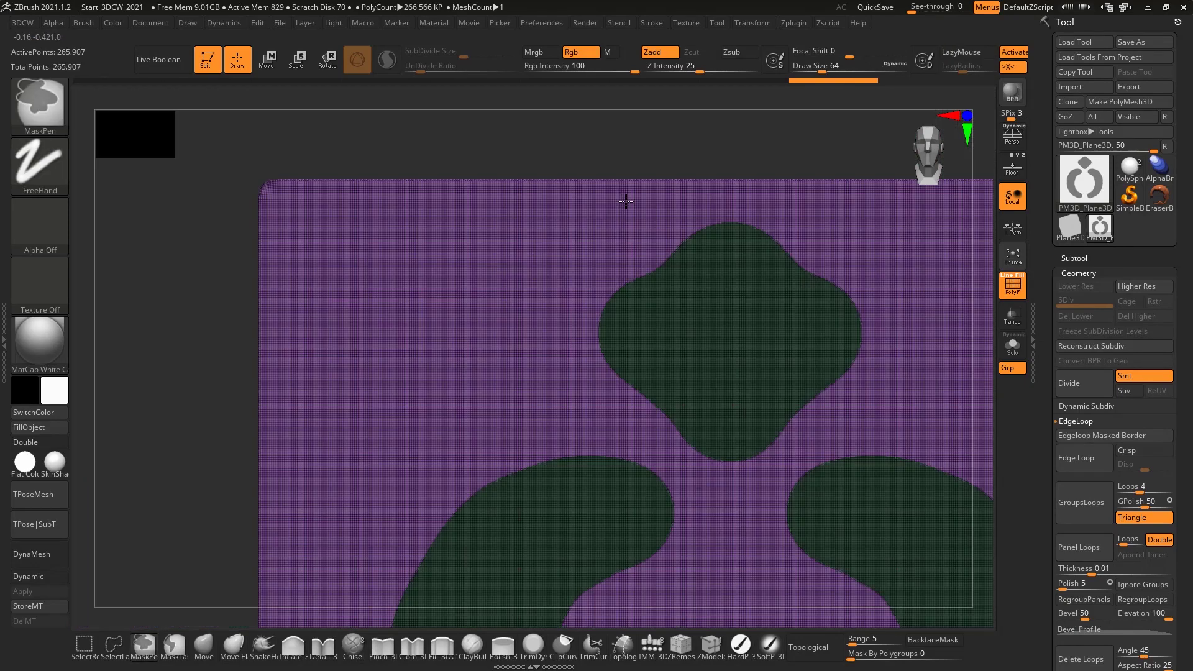
{"action": "right_click_drag", "start_coordinate": [707, 371], "coordinate": [594, 256], "text": "ctrl"}
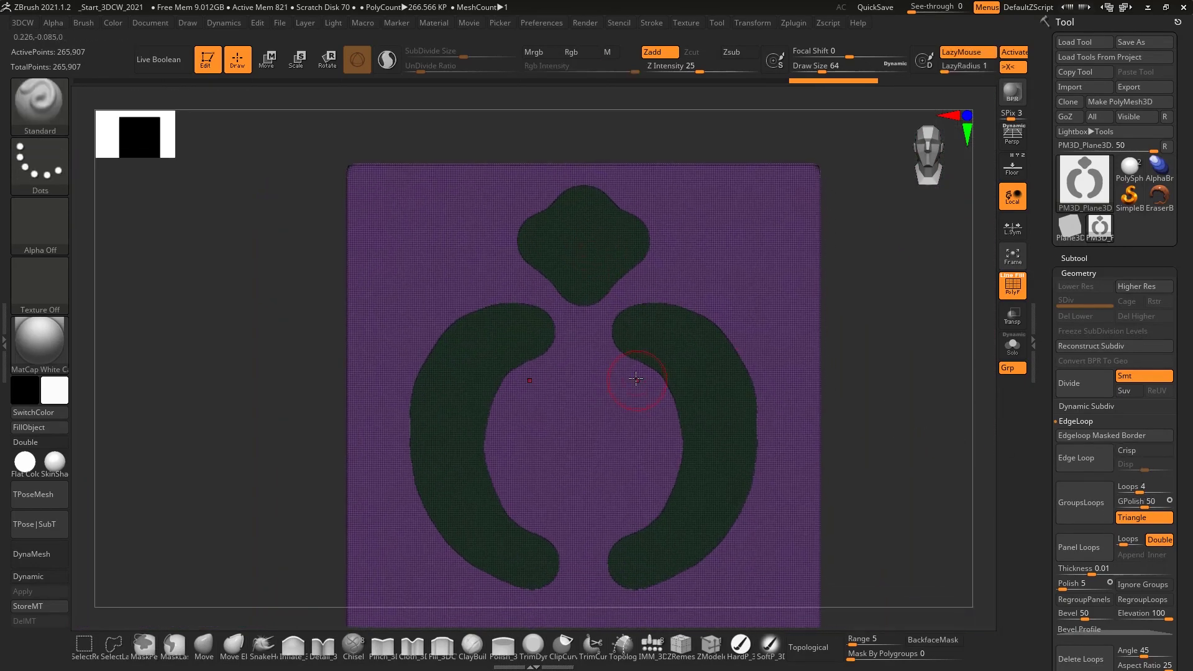
{"action": "right_click_drag", "start_coordinate": [559, 373], "coordinate": [634, 339], "text": "ctrl"}
{"action": "left_click", "coordinate": [1019, 287]}
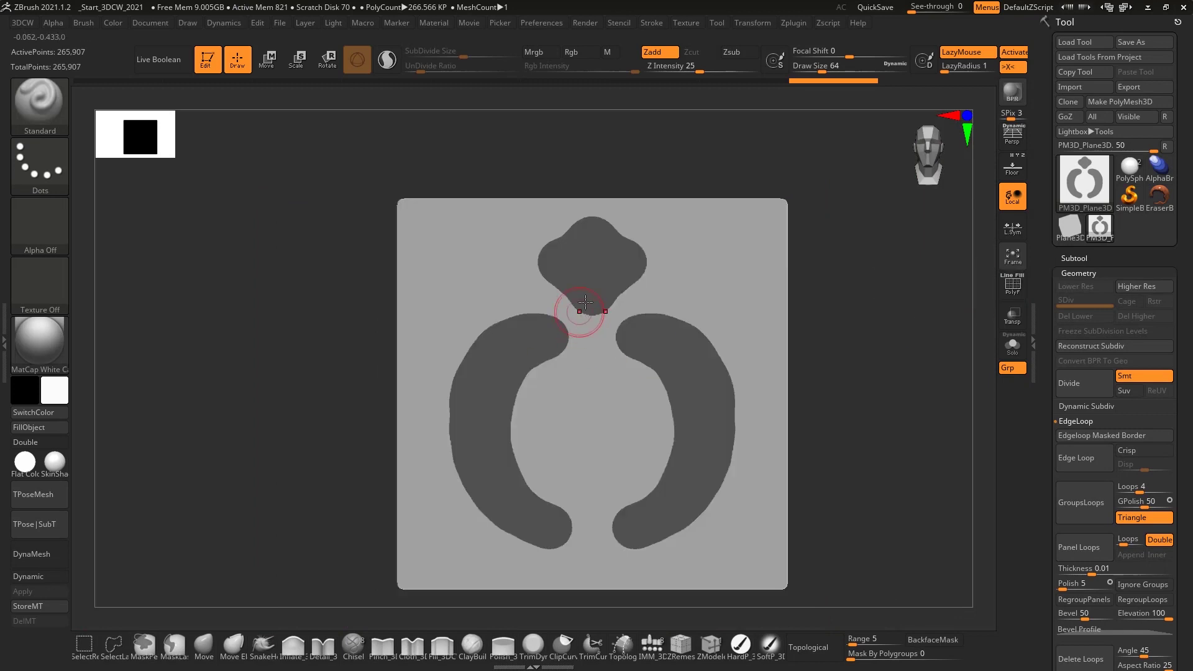
Isolate the ornament, unhide the plane, and invert the mask so only the ornament is free
{"action": "left_click_drag", "start_coordinate": [887, 394], "coordinate": [790, 426], "text": "ctrl"}
{"action": "left_click", "coordinate": [700, 381], "text": "ctrl+shift"}
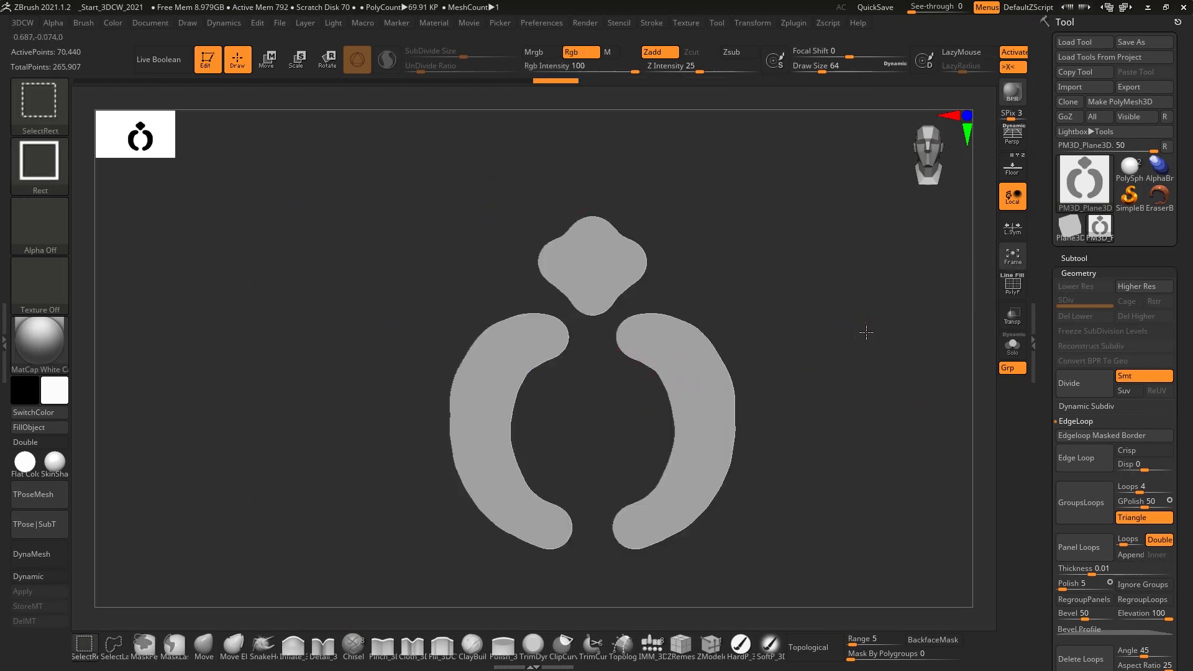
{"action": "left_click", "coordinate": [801, 354], "text": "ctrl+shift"}
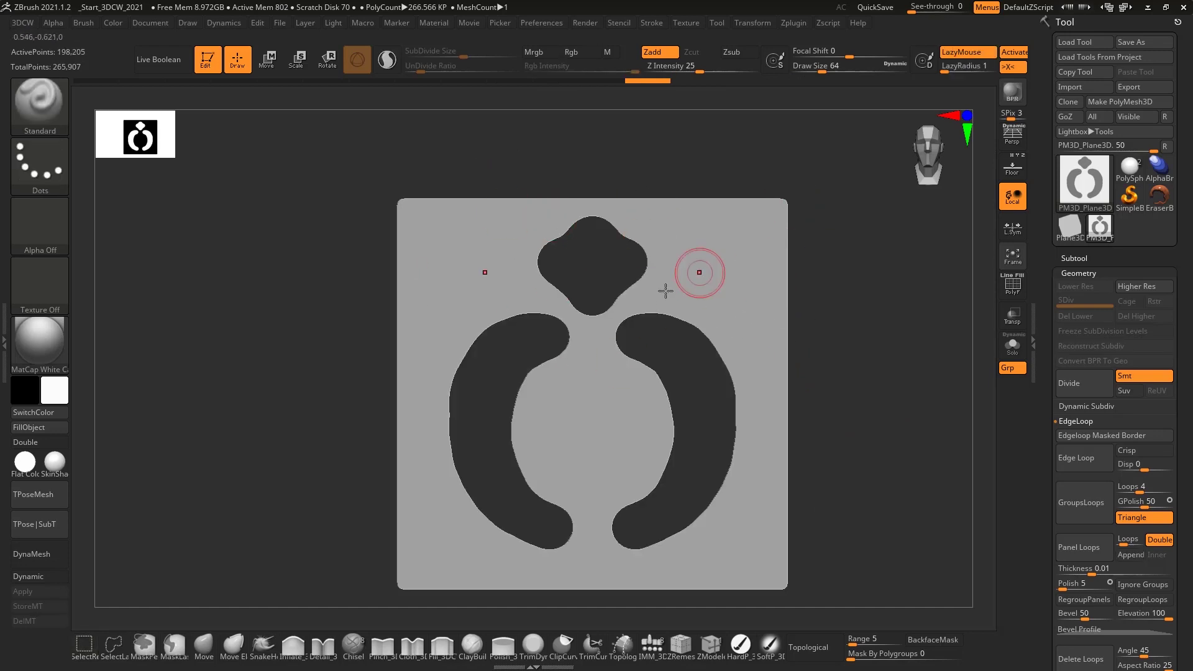
{"action": "left_click", "coordinate": [860, 356], "text": "ctrl"}
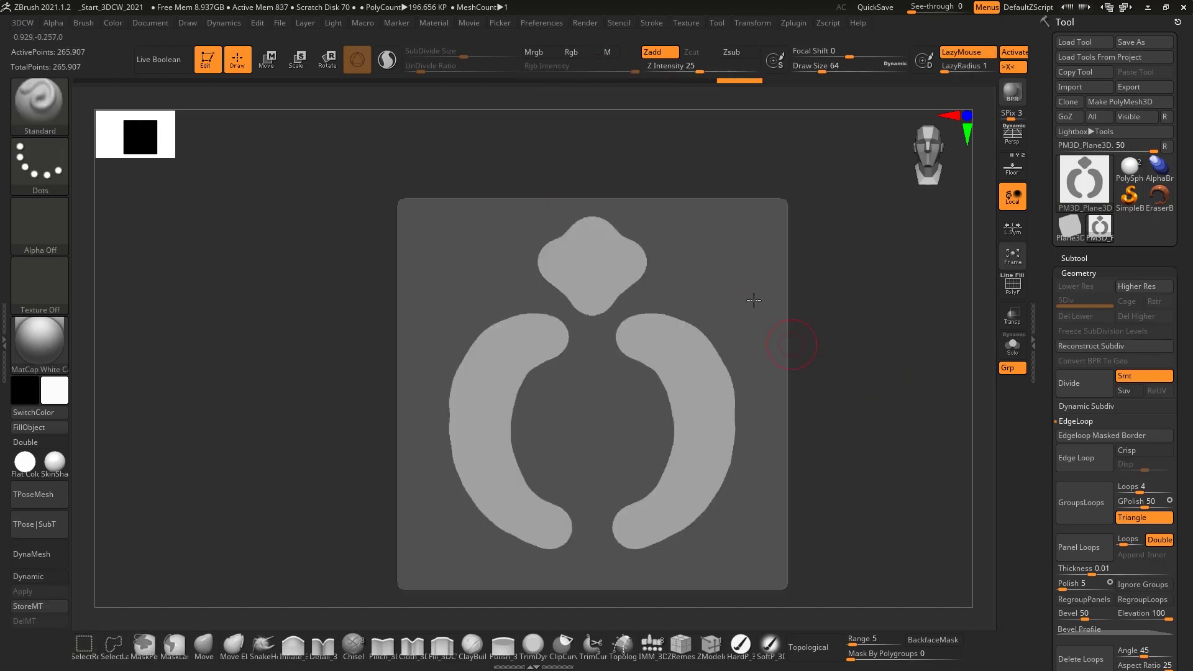
{"action": "left_click_drag", "start_coordinate": [846, 319], "coordinate": [839, 301], "text": "alt"}
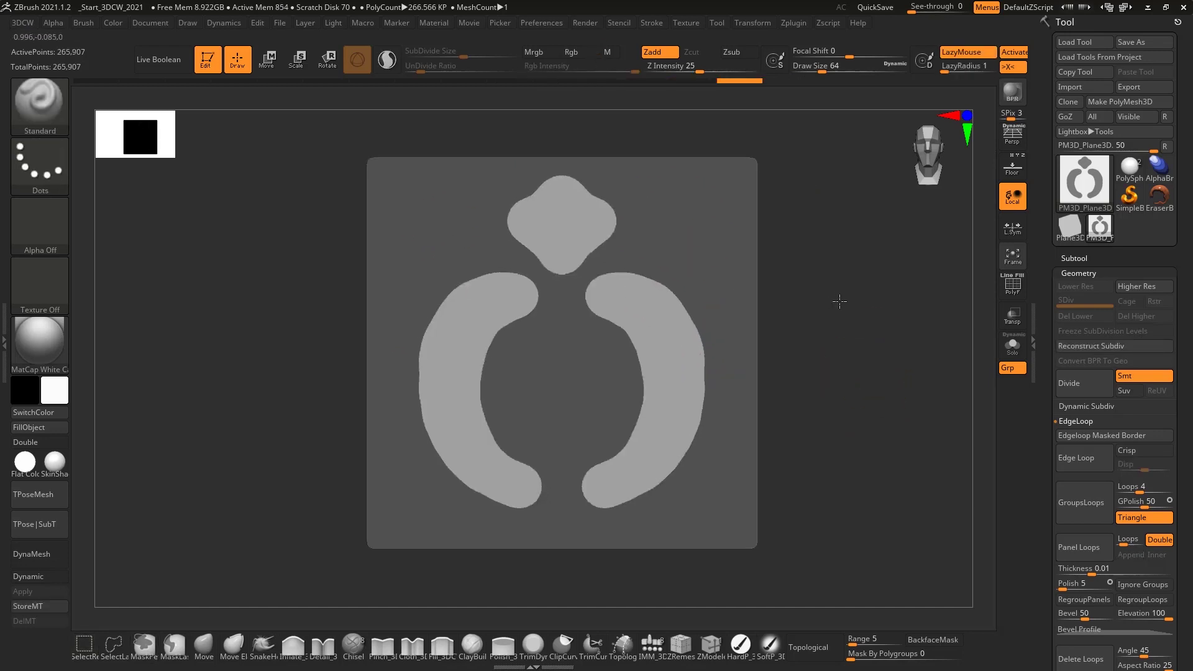
{"action": "scroll", "coordinate": [1191, 482], "scroll_direction": "down", "scroll_amount": 2}
{"action": "scroll", "coordinate": [1191, 482], "scroll_direction": "down", "scroll_amount": 10}
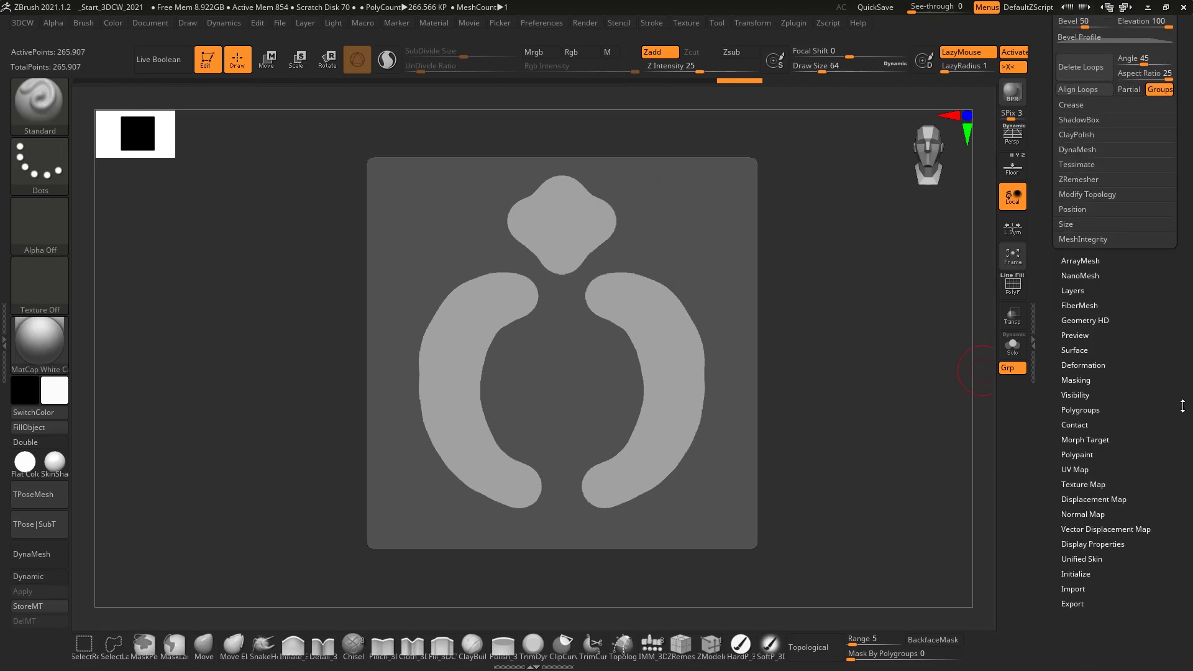
Test Inflate Balloon at 25 on the unmasked ornament, then undo it and reposition the view
{"action": "left_click", "coordinate": [1075, 367]}
{"action": "scroll", "coordinate": [1164, 203], "scroll_direction": "up", "scroll_amount": 4}
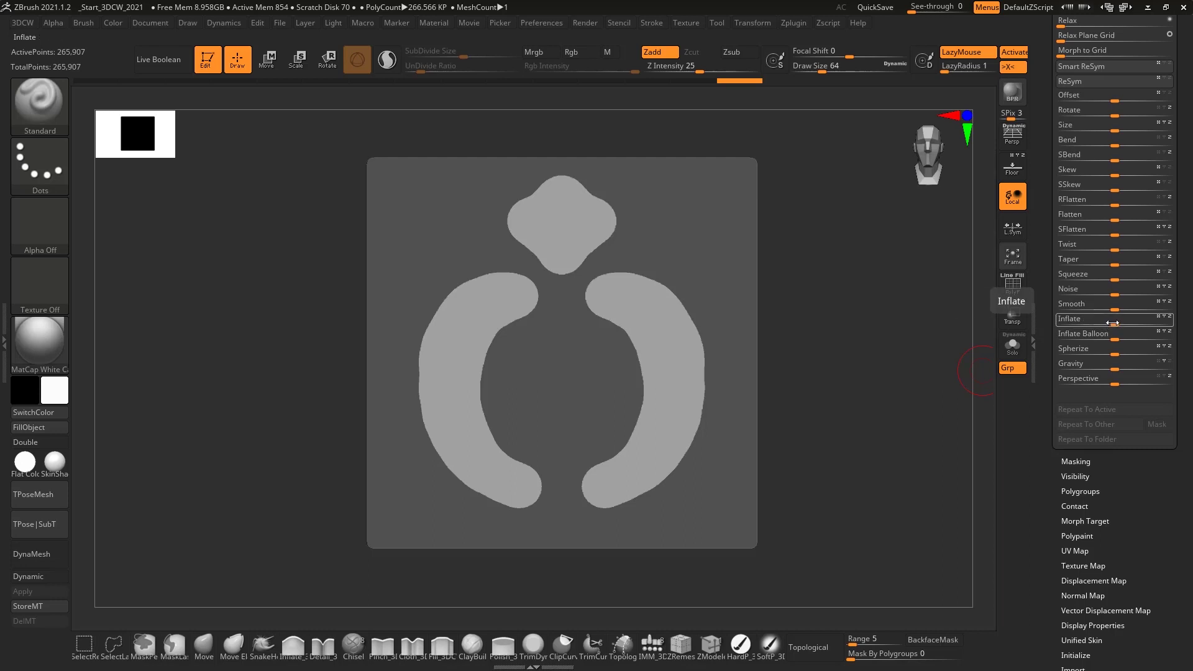
{"action": "left_click_drag", "start_coordinate": [1113, 323], "coordinate": [1119, 323]}
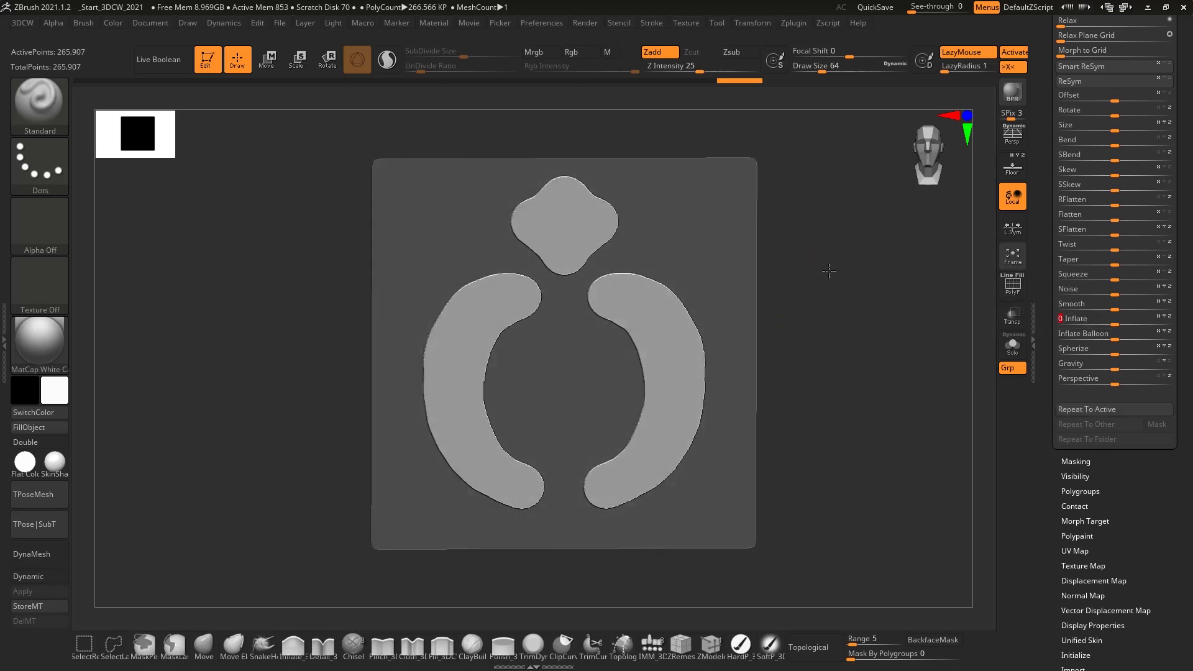
{"action": "left_click_drag", "start_coordinate": [829, 266], "coordinate": [640, 227]}
{"action": "key", "text": "ctrl+z"}
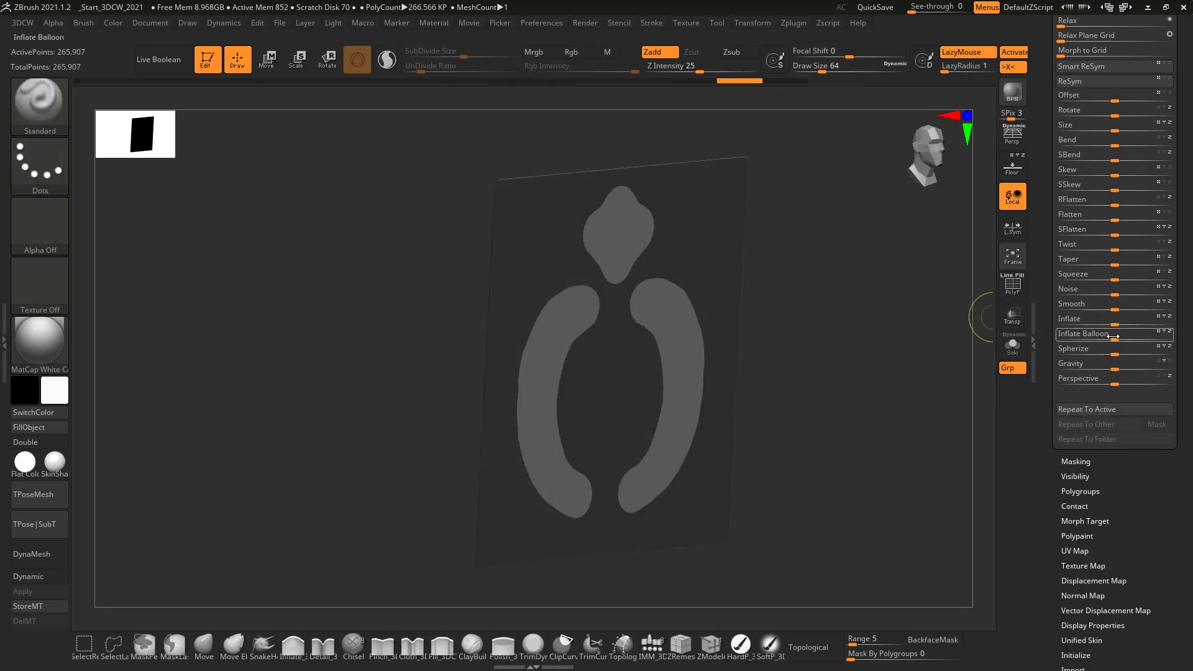
{"action": "left_click_drag", "start_coordinate": [1127, 338], "coordinate": [1147, 338]}
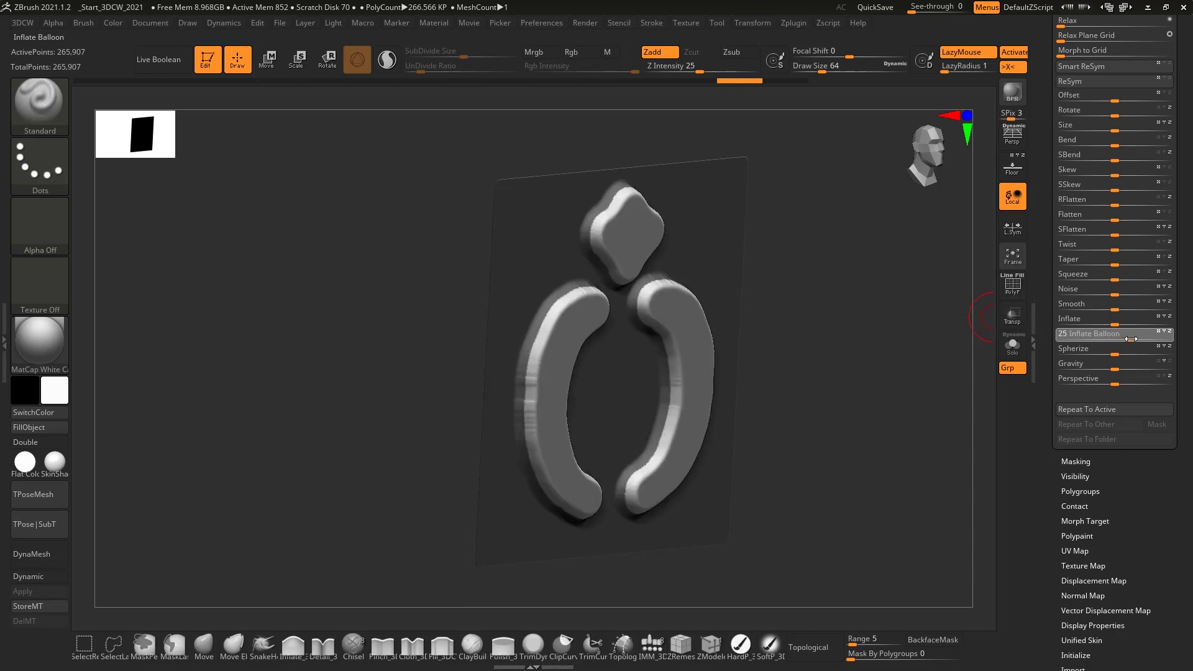
{"action": "left_click_drag", "start_coordinate": [714, 245], "coordinate": [703, 229], "text": "shift"}
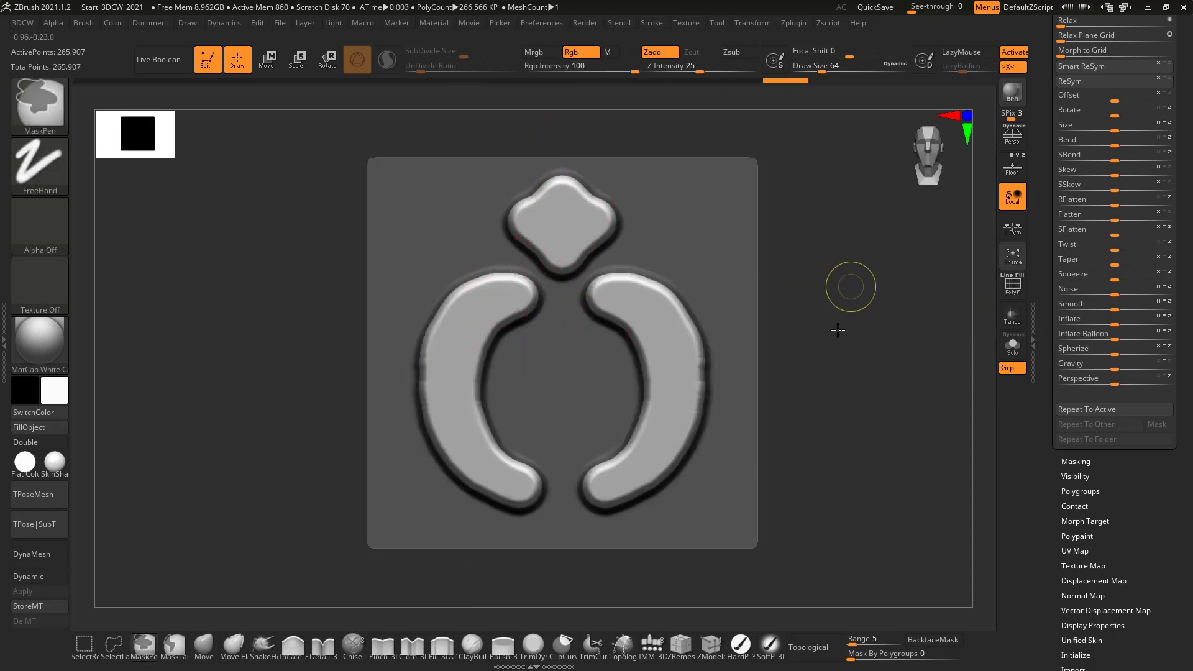
{"action": "key", "text": "ctrl+z"}
{"action": "left_click_drag", "start_coordinate": [778, 425], "coordinate": [780, 428], "text": "alt"}
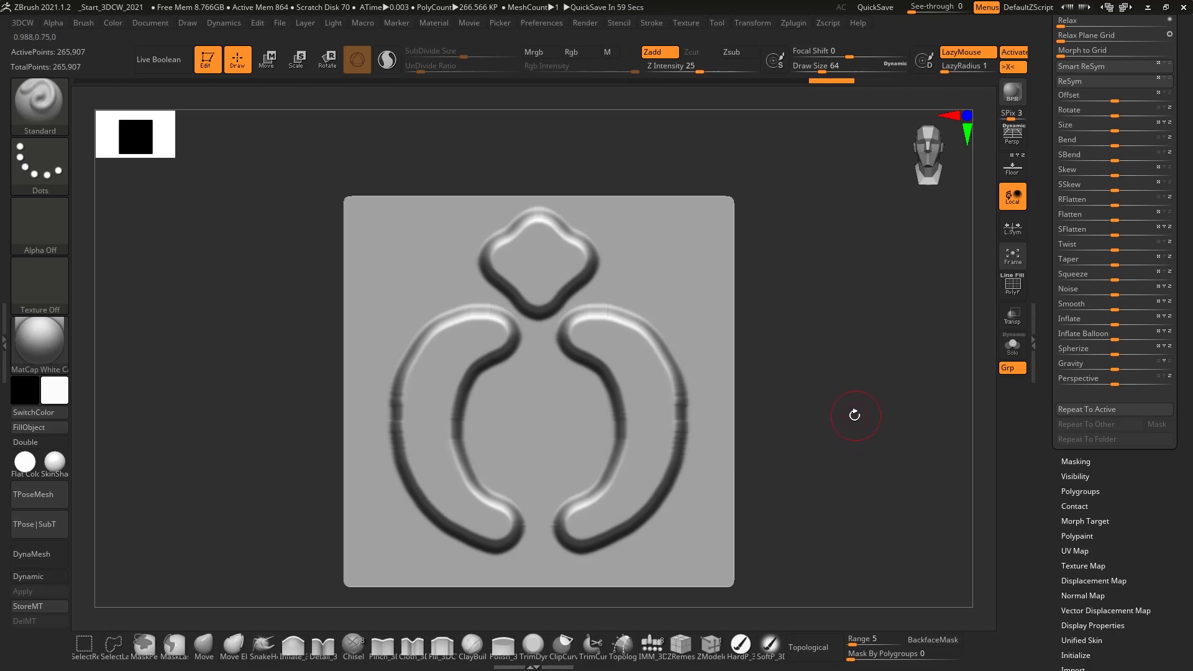
Frame the ornament plane and capture it with GrabDoc as the new alpha ZGrab04
{"action": "key", "text": "f"}
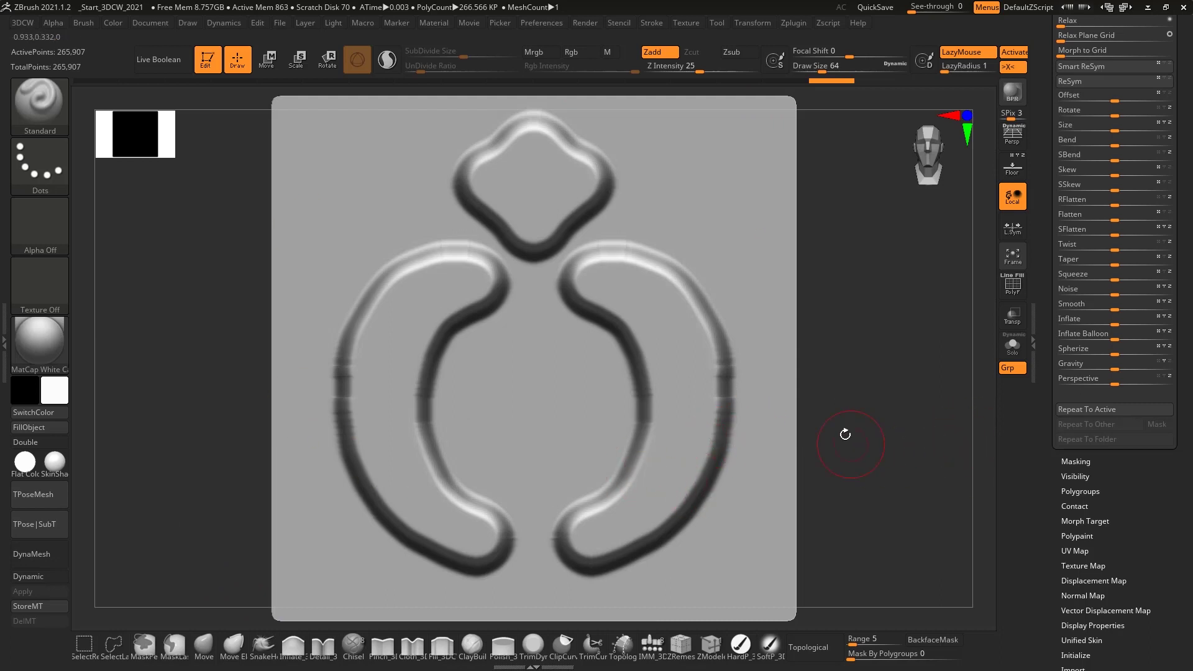
{"action": "left_click", "coordinate": [45, 233]}
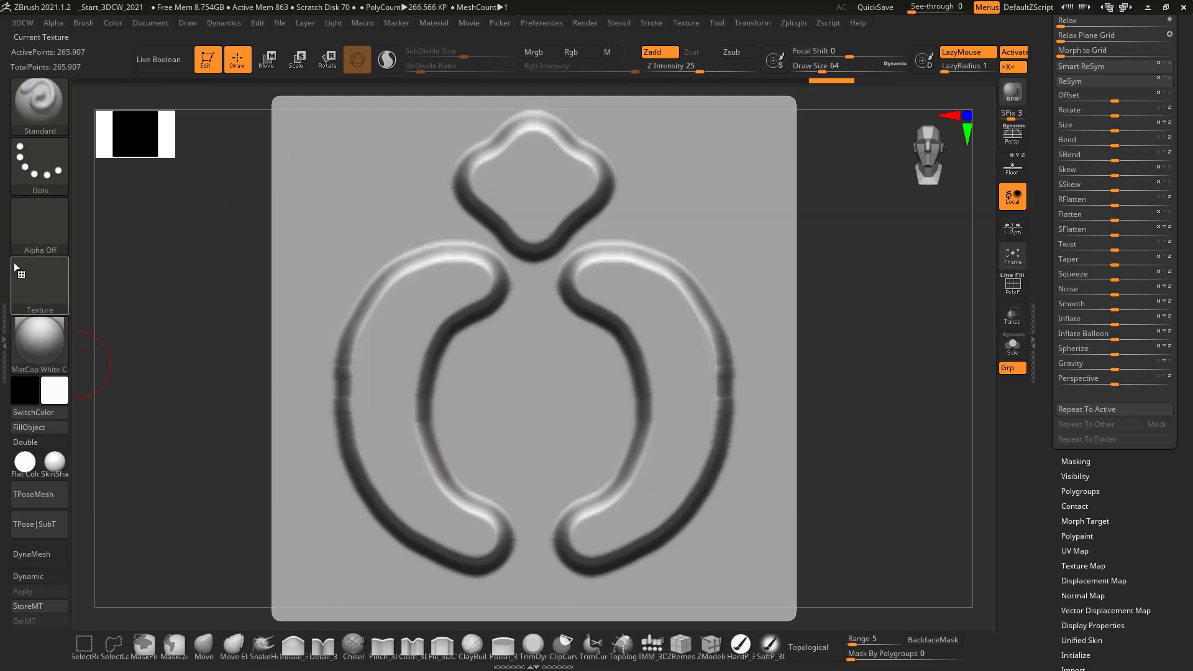
{"action": "left_click", "coordinate": [40, 222]}
{"action": "left_click", "coordinate": [410, 405]}
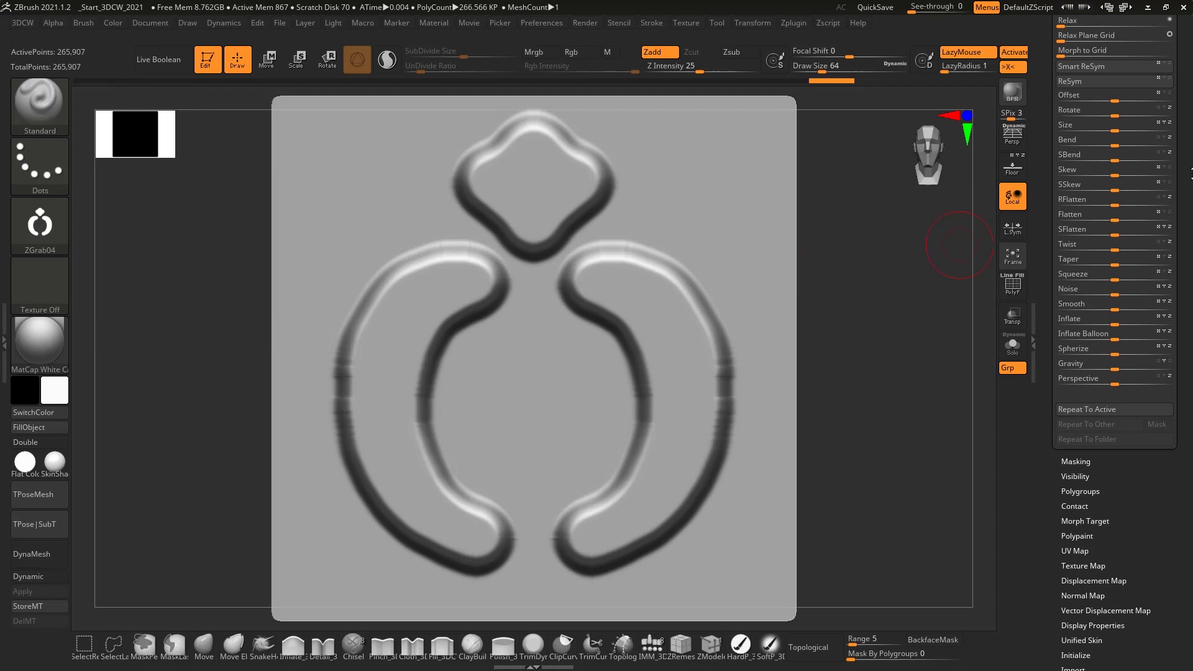
{"action": "scroll", "coordinate": [1192, 387], "scroll_direction": "up", "scroll_amount": 10}
Load a fresh Plane3D, make it a PolyMesh3D, and subdivide it
{"action": "left_click", "coordinate": [1087, 195]}
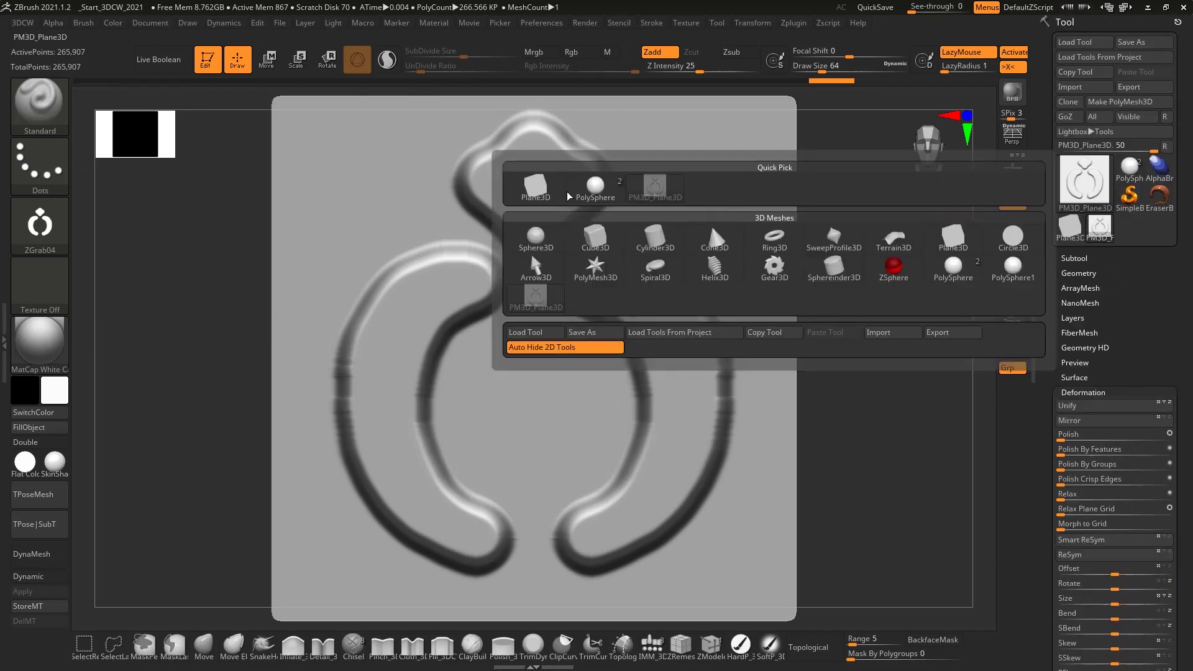
{"action": "left_click", "coordinate": [536, 182]}
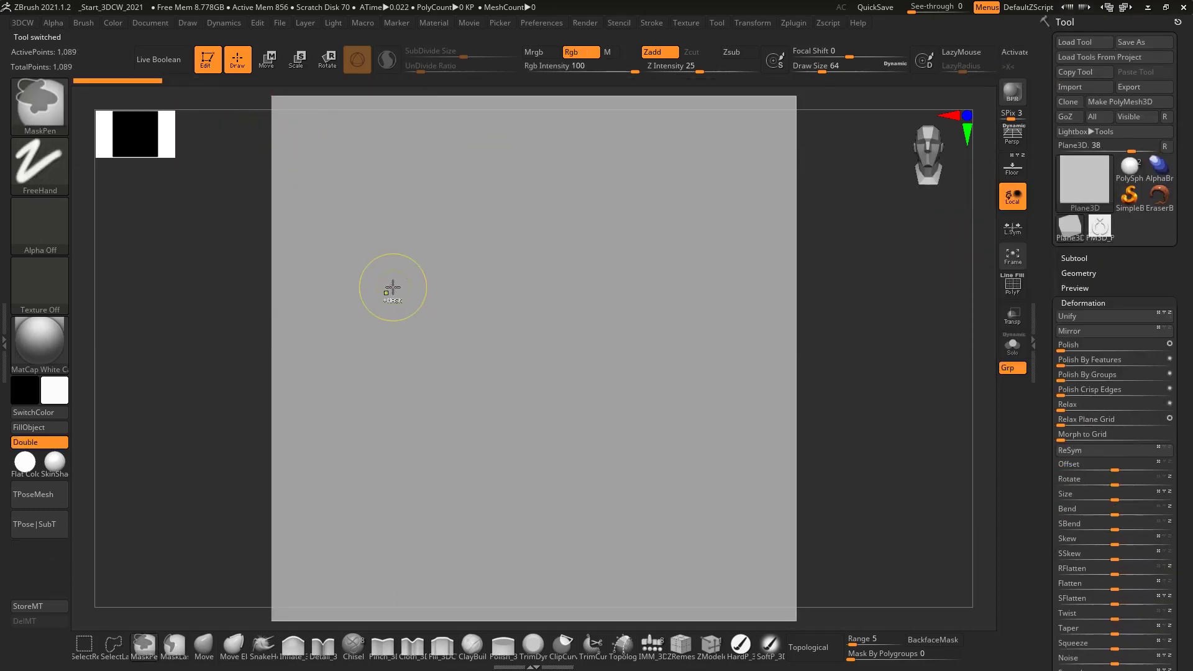
{"action": "key", "text": "ctrl+shift+p"}
{"action": "key", "text": "ctrl+d"}
{"action": "key", "text": "ctrl+d"}
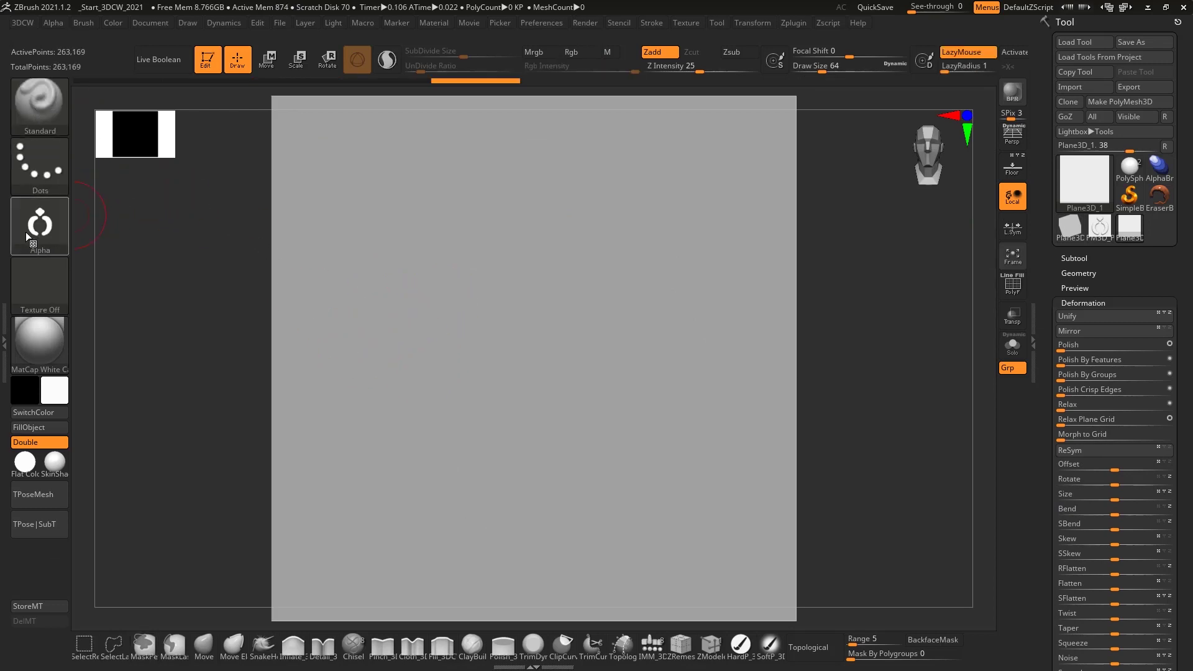
{"action": "left_click", "coordinate": [338, 566]}
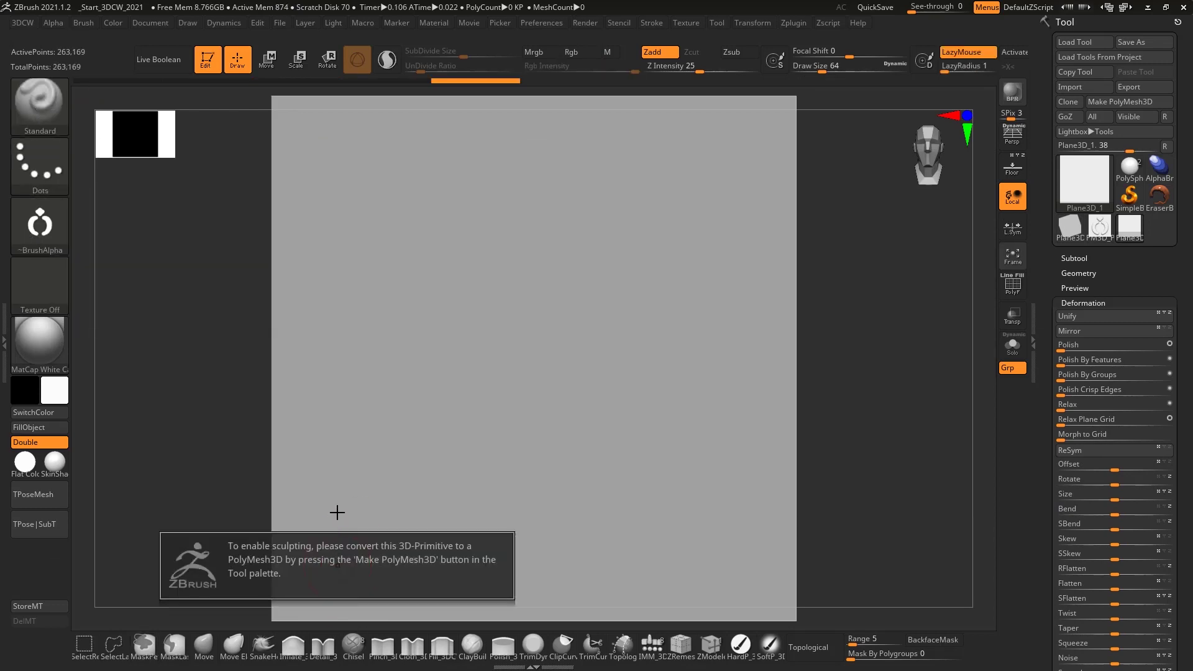
{"action": "left_click", "coordinate": [1137, 101]}
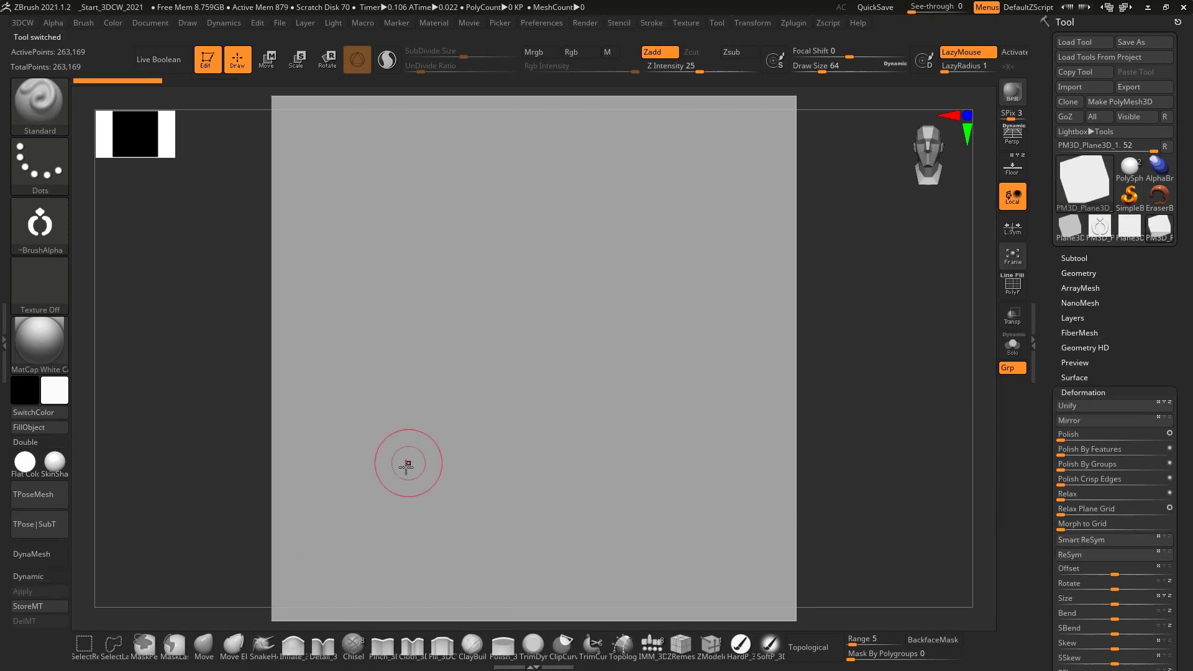
Stroke a dense vertical chain of ornament links up the plane with the Stitch brush
{"action": "left_click_drag", "start_coordinate": [353, 551], "coordinate": [353, 314]}
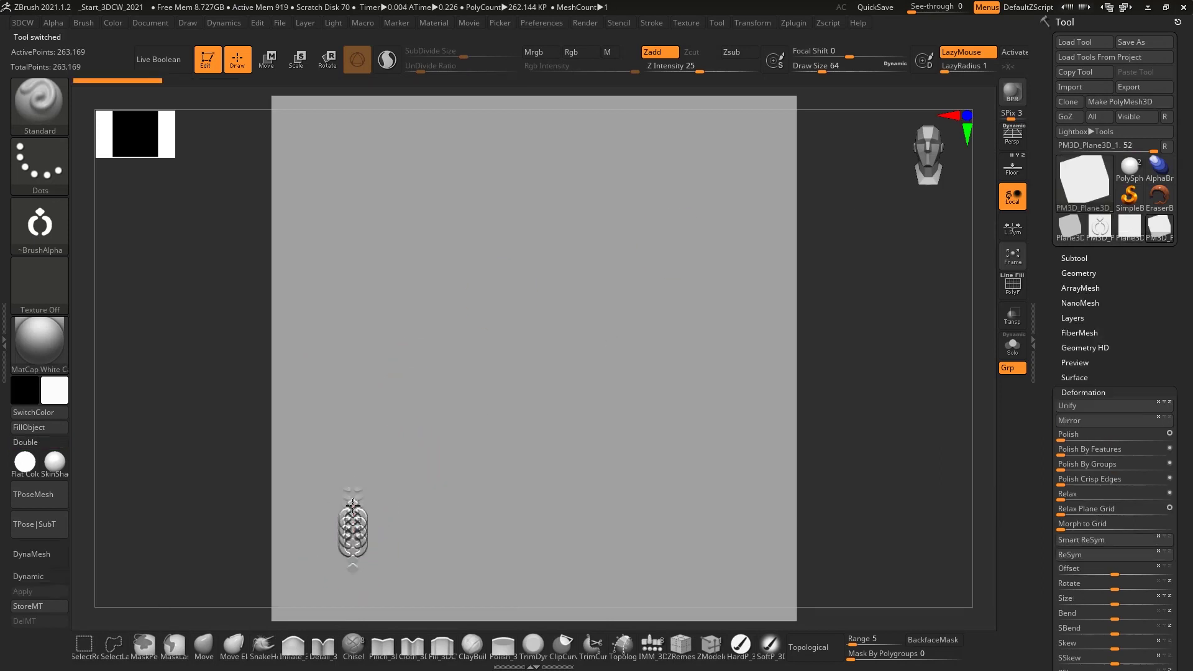
{"action": "scroll", "coordinate": [341, 439], "scroll_direction": "up", "scroll_amount": 3}
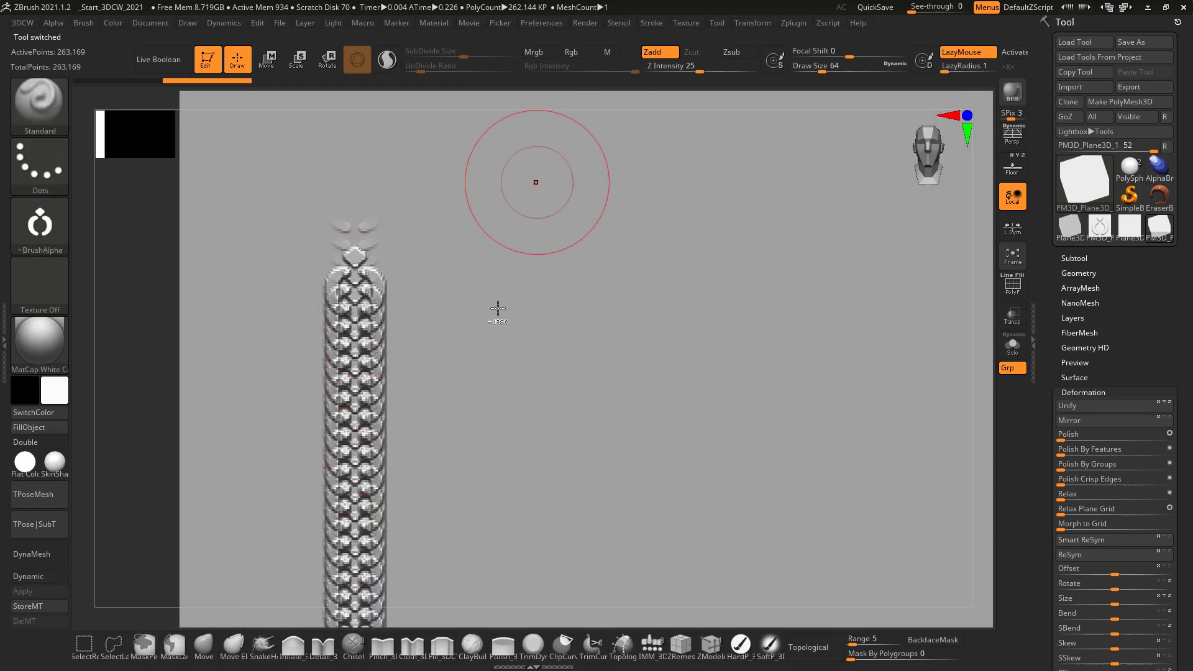
{"action": "scroll", "coordinate": [478, 234], "scroll_direction": "down", "scroll_amount": 3}
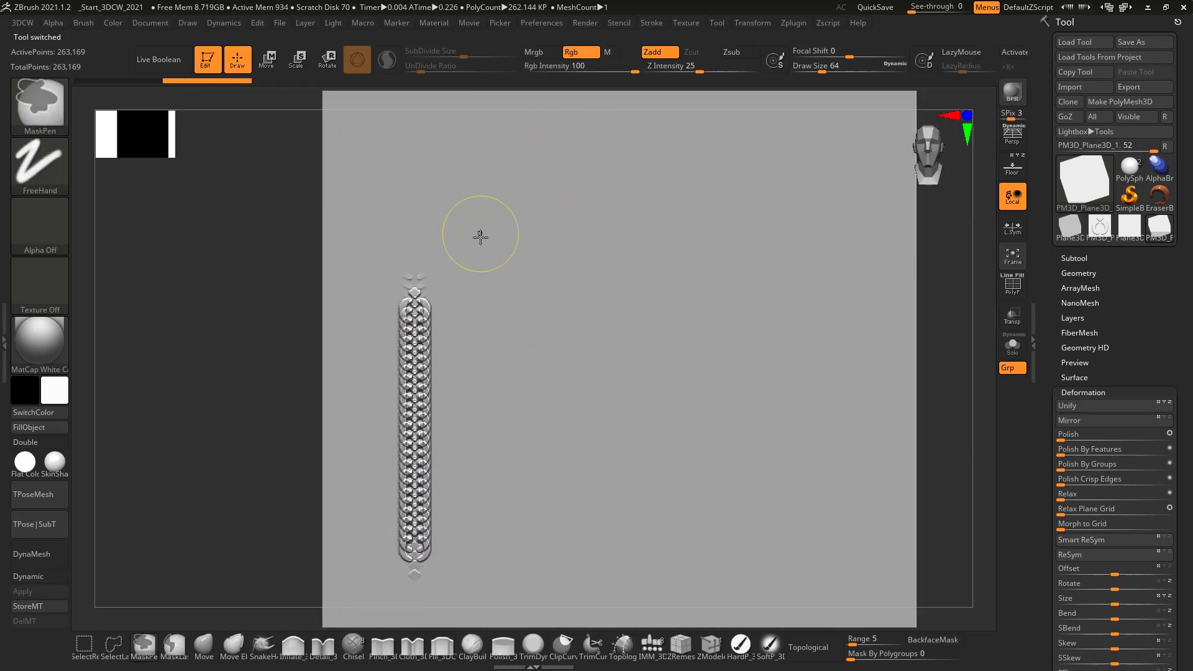
Raise Stroke > Lazy Mouse LazyStep from 0.25 to 1
{"action": "left_click", "coordinate": [655, 24]}
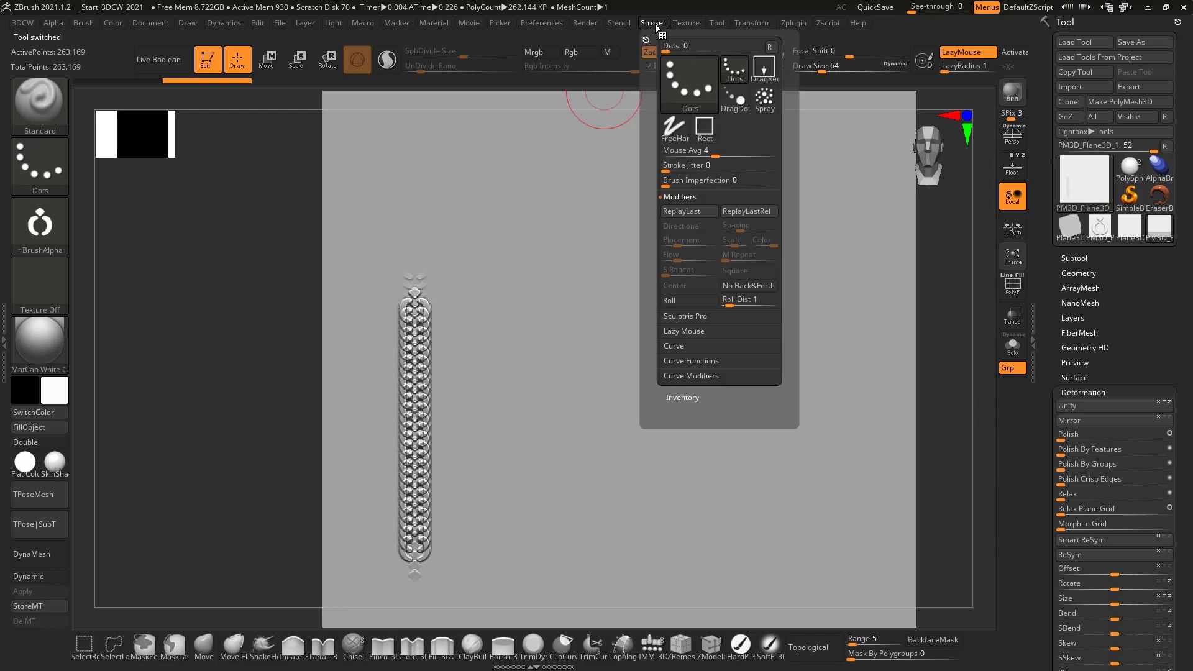
{"action": "left_click", "coordinate": [687, 198]}
{"action": "left_click", "coordinate": [696, 227]}
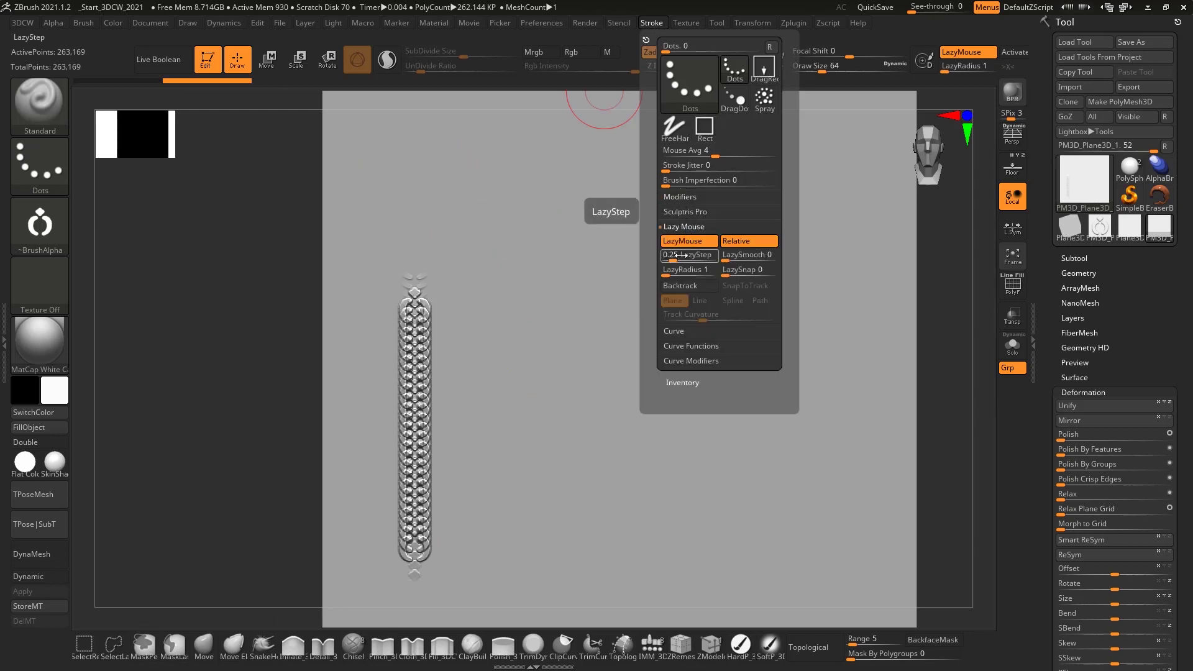
{"action": "left_click", "coordinate": [682, 255]}
{"action": "key", "text": "Return"}
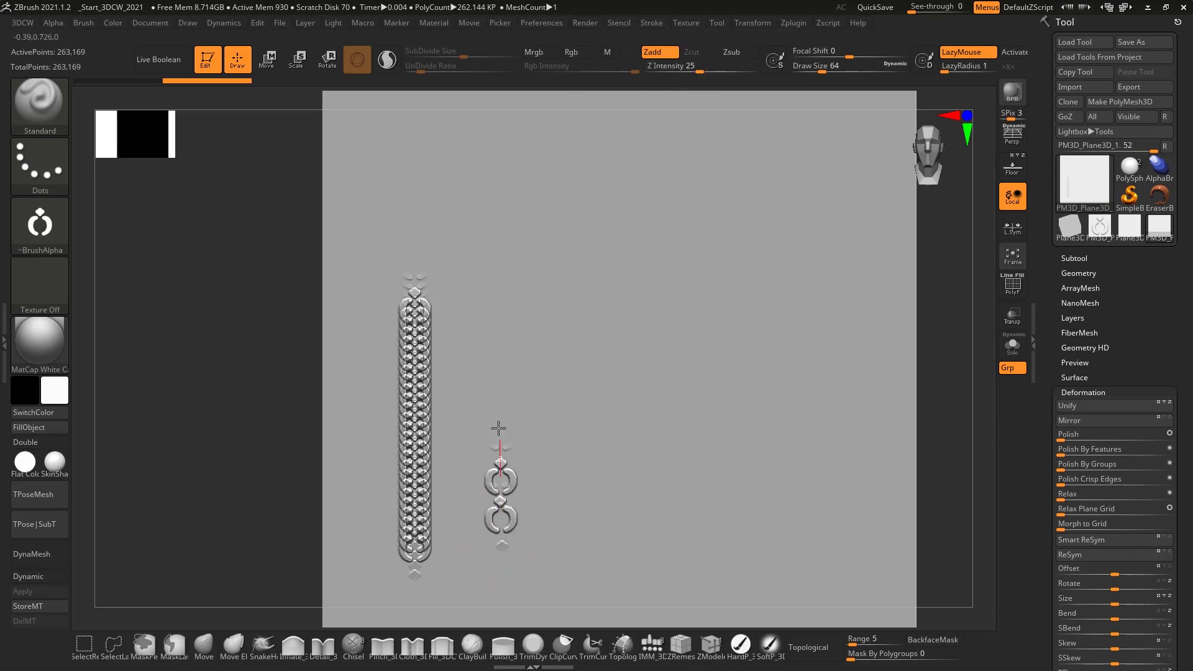
Draw spaced test chains beside the first chain, undoing them afterwards
{"action": "left_click_drag", "start_coordinate": [499, 429], "coordinate": [496, 340]}
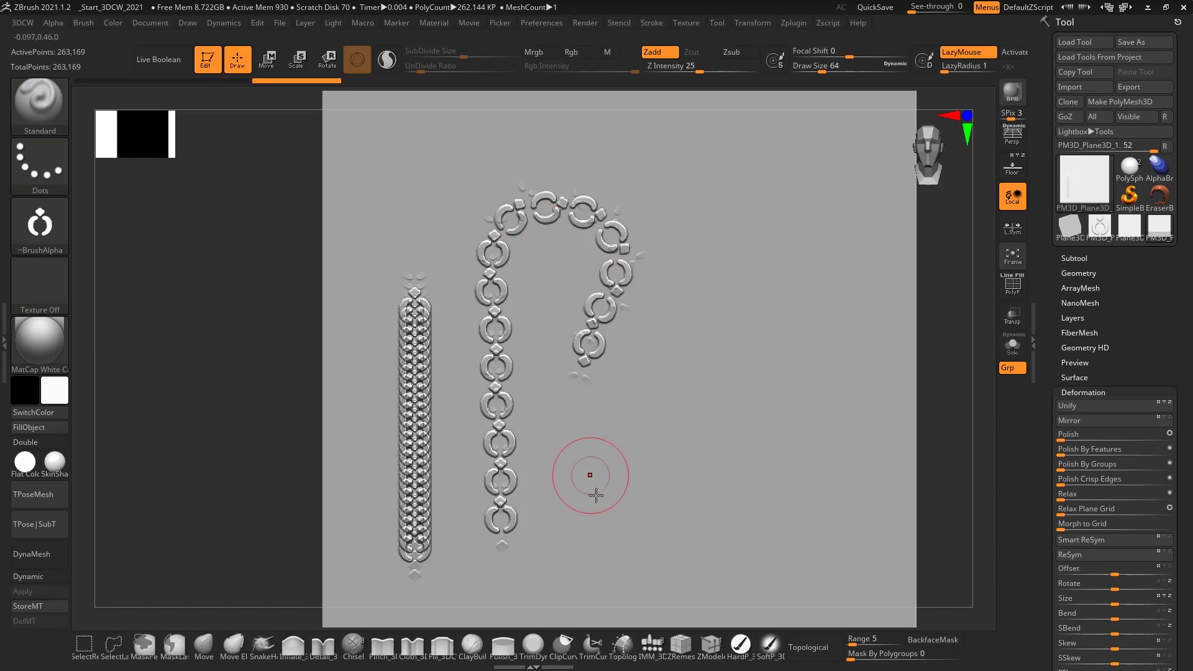
{"action": "key", "text": "ctrl+z"}
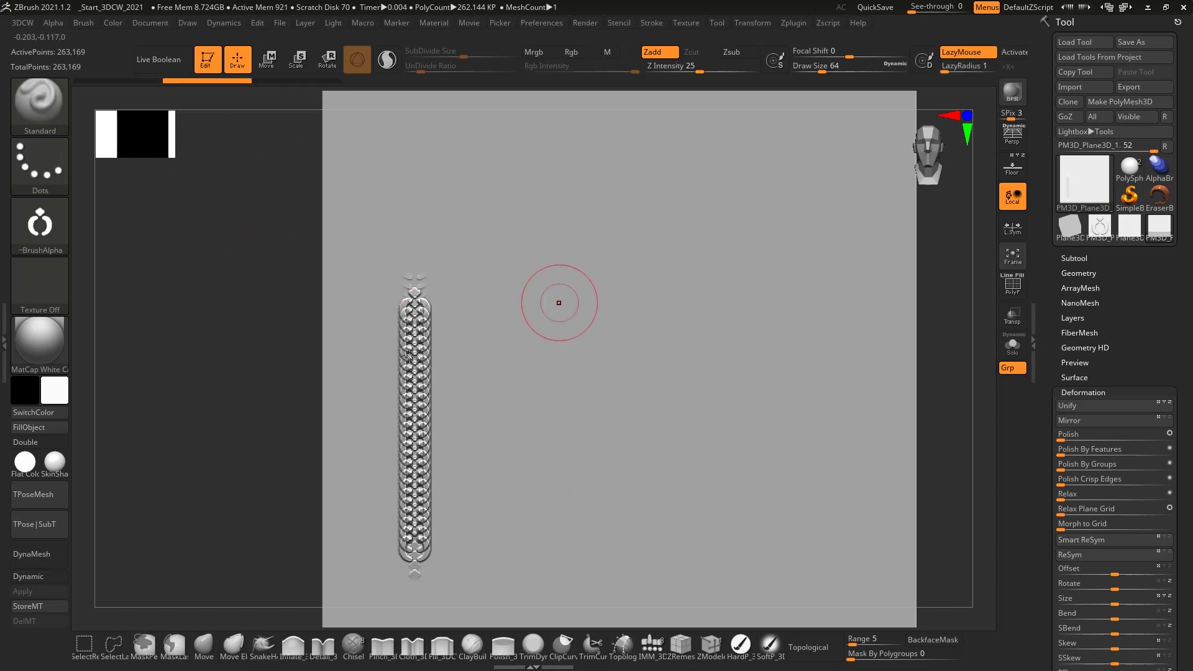
{"action": "left_click_drag", "start_coordinate": [491, 496], "coordinate": [482, 240]}
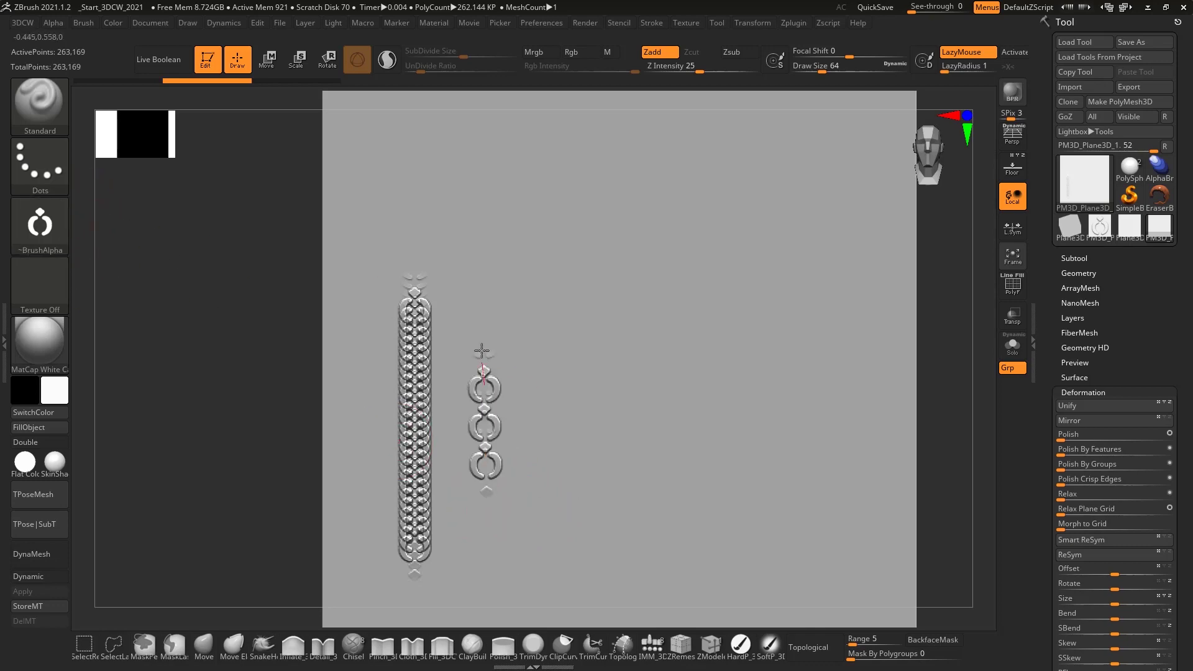
{"action": "right_click_drag", "start_coordinate": [483, 242], "coordinate": [458, 294], "text": "ctrl"}
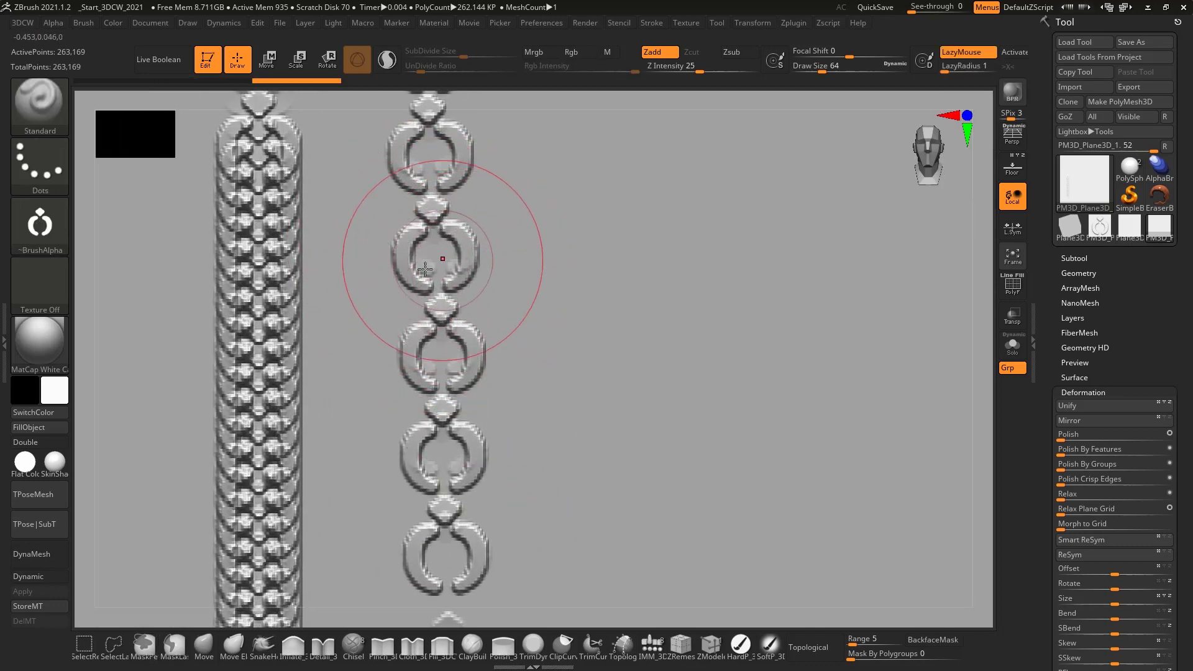
Fit the plane in view, undo the test chain, and recheck the LazyStep spacing
{"action": "key", "text": "f"}
{"action": "key", "text": "ctrl+z"}
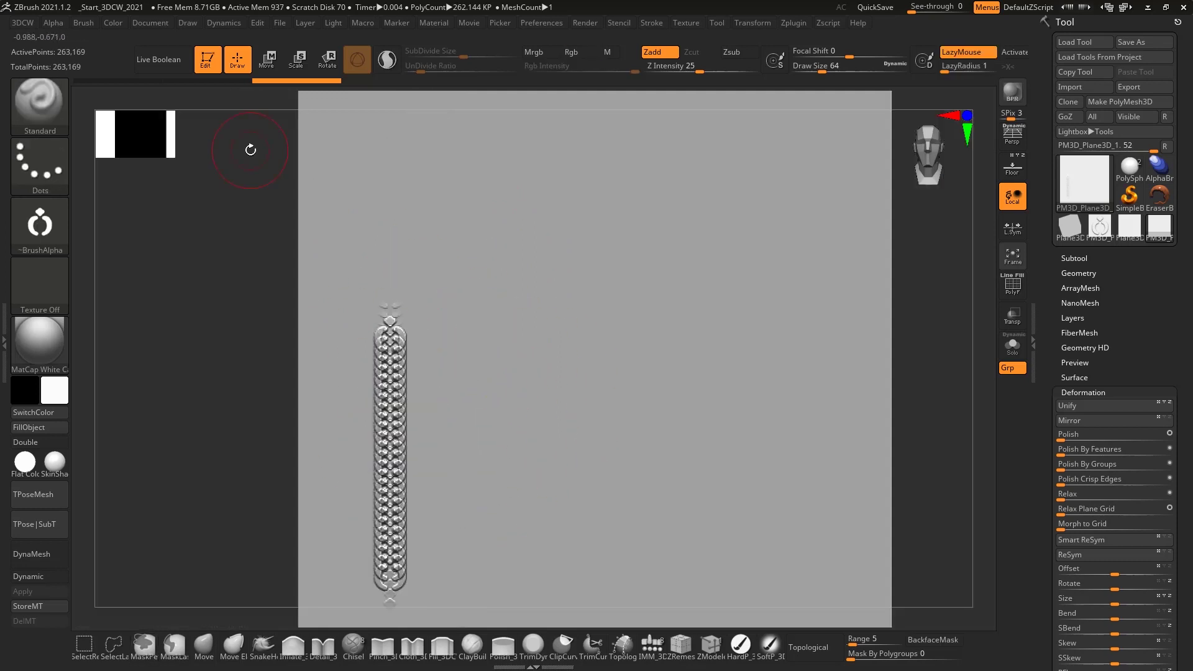
{"action": "left_click", "coordinate": [651, 24]}
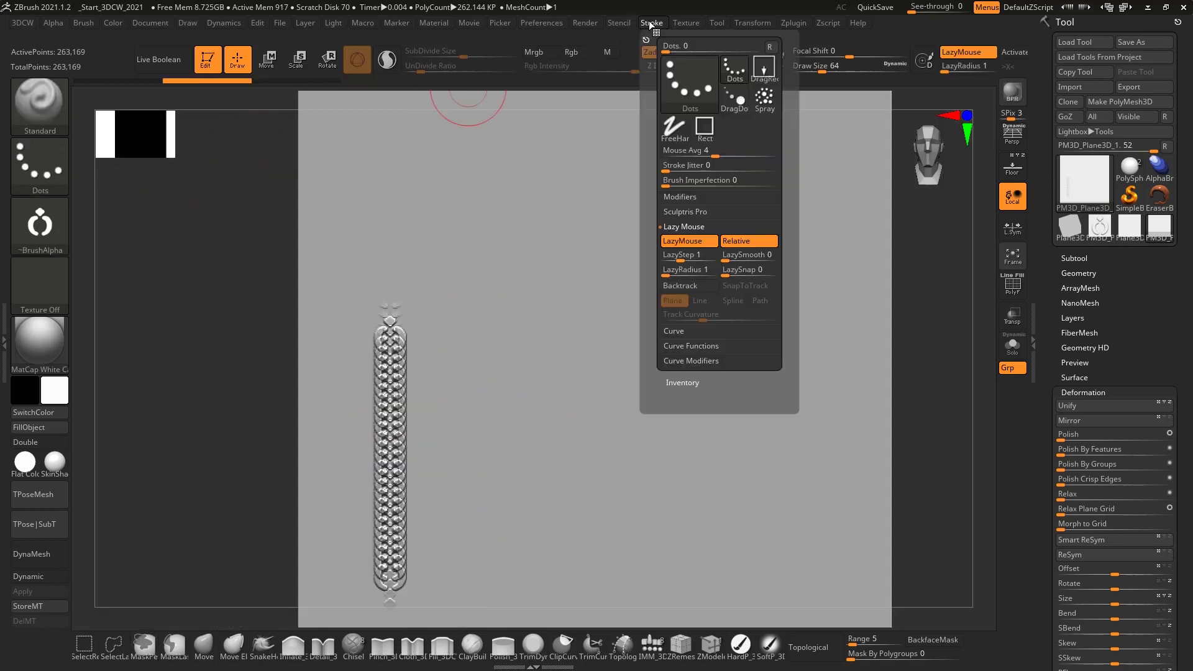
{"action": "key", "text": "Return"}
{"action": "left_click", "coordinate": [691, 198]}
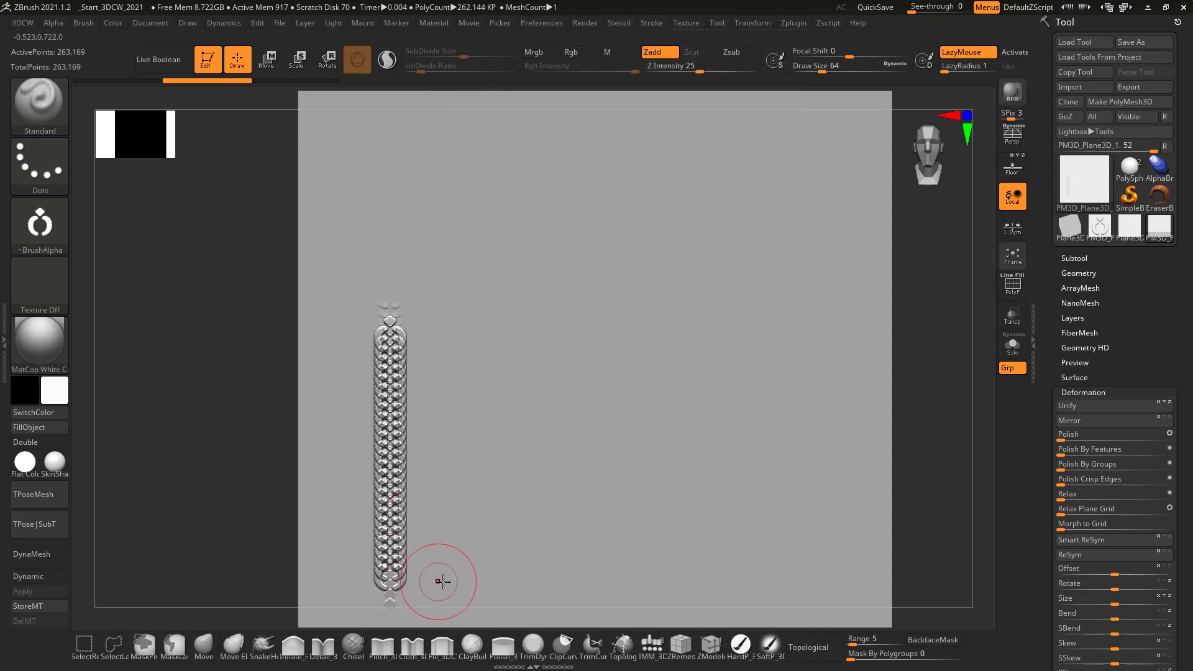
Stroke a widely spaced straight chain of ornament links up to the plane's top
{"action": "left_click_drag", "start_coordinate": [504, 563], "coordinate": [502, 414]}
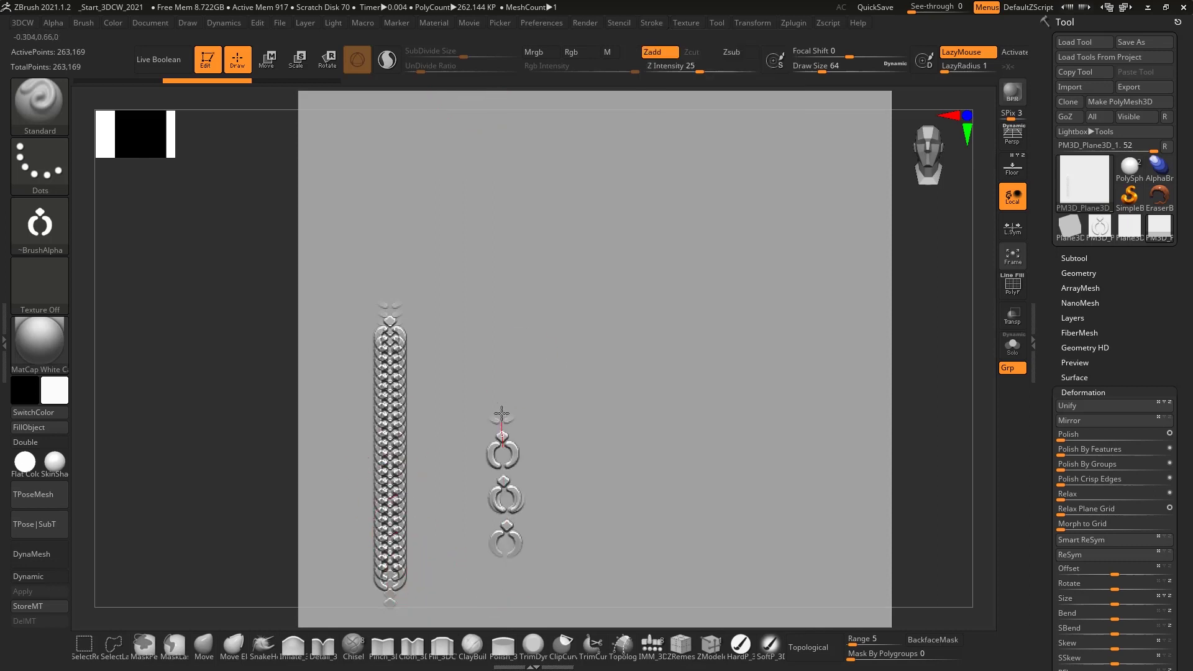
{"action": "left_click_drag", "start_coordinate": [501, 346], "coordinate": [502, 118]}
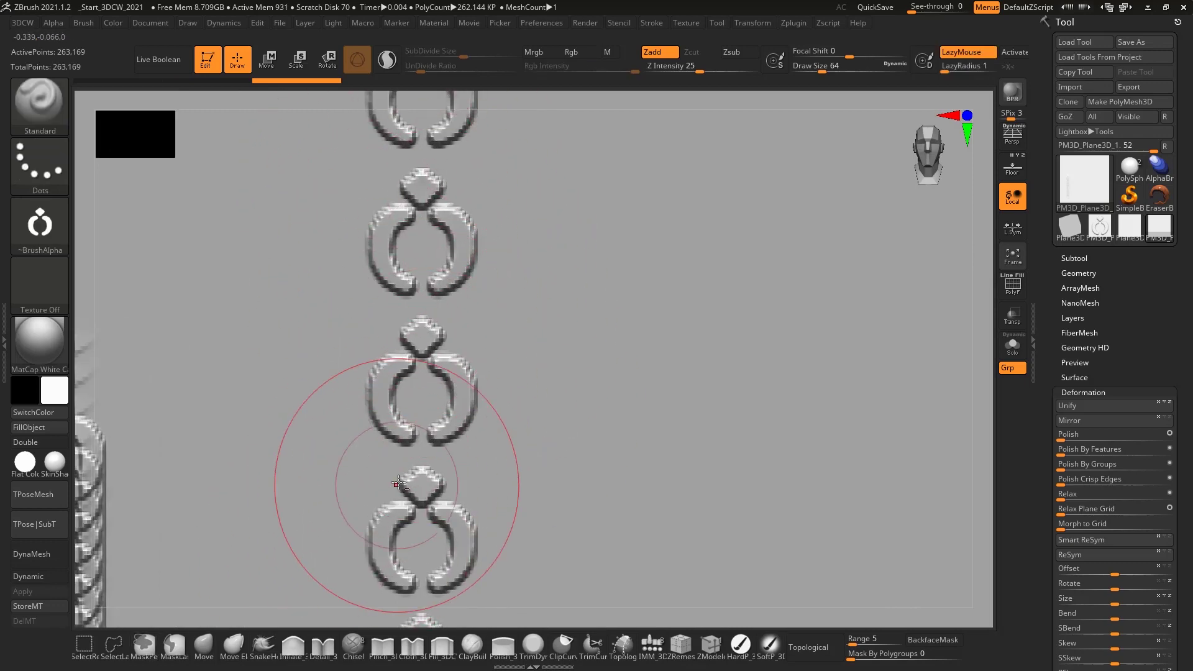
{"action": "key", "text": "ctrl"}
{"action": "key", "text": "minus"}
{"action": "key", "text": "minus"}
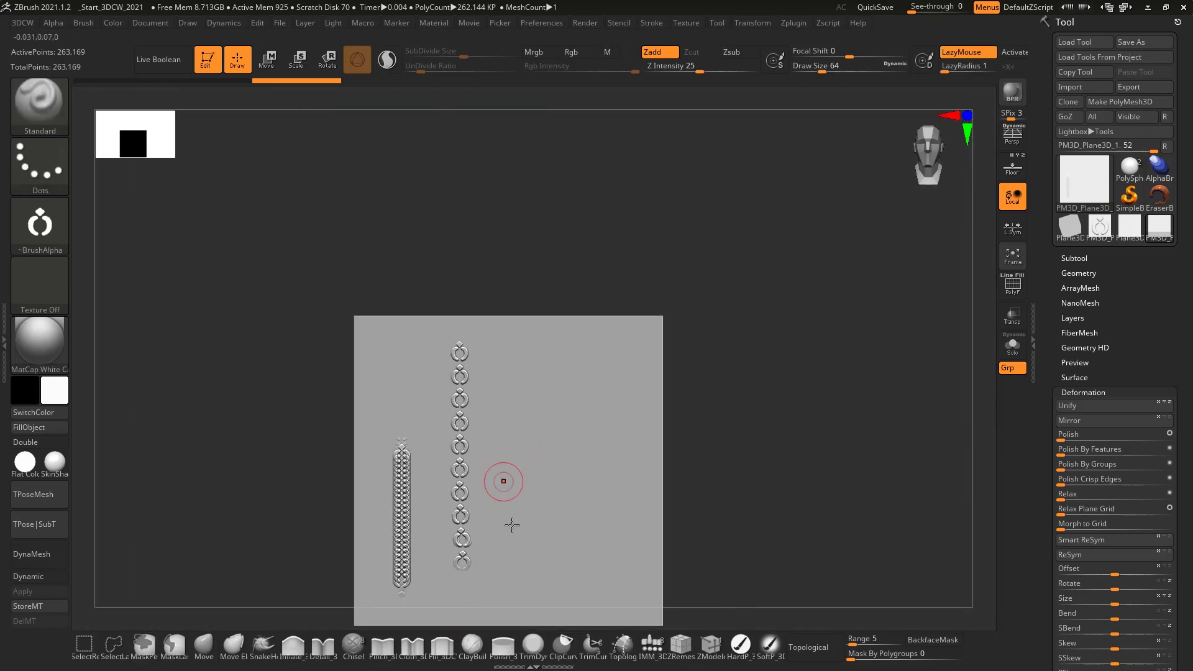
{"action": "key", "text": "plus"}
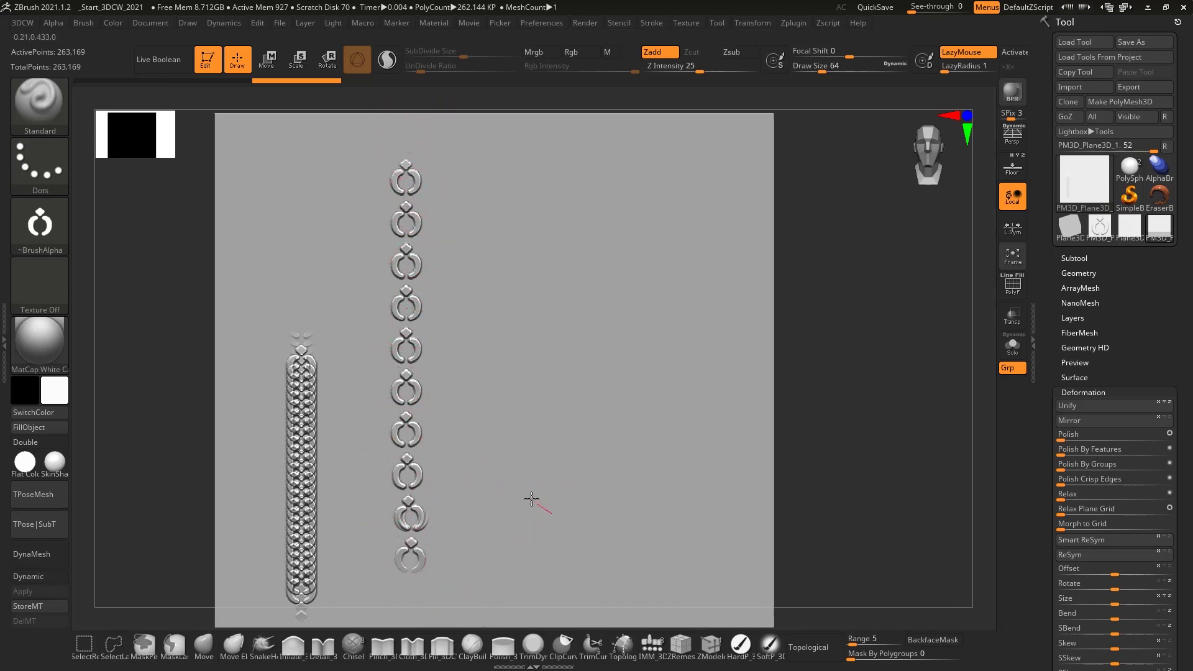
Stroke a curling hook-shaped chain of spaced ornament links to the right, then review Stroke spacing
{"action": "mouse_move", "coordinate": [492, 362]}
{"action": "left_mouse_down"}
{"action": "mouse_move", "coordinate": [524, 315]}
{"action": "mouse_move", "coordinate": [603, 287]}
{"action": "mouse_move", "coordinate": [671, 348]}
{"action": "left_mouse_up"}
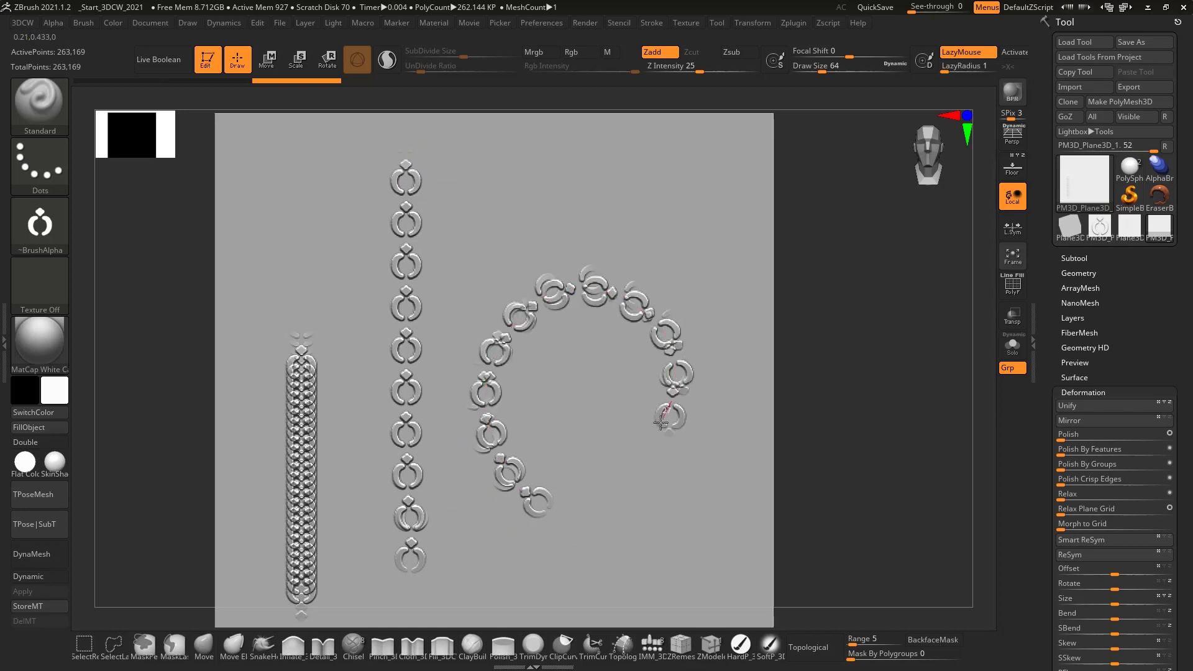
{"action": "left_click_drag", "start_coordinate": [661, 422], "coordinate": [639, 446]}
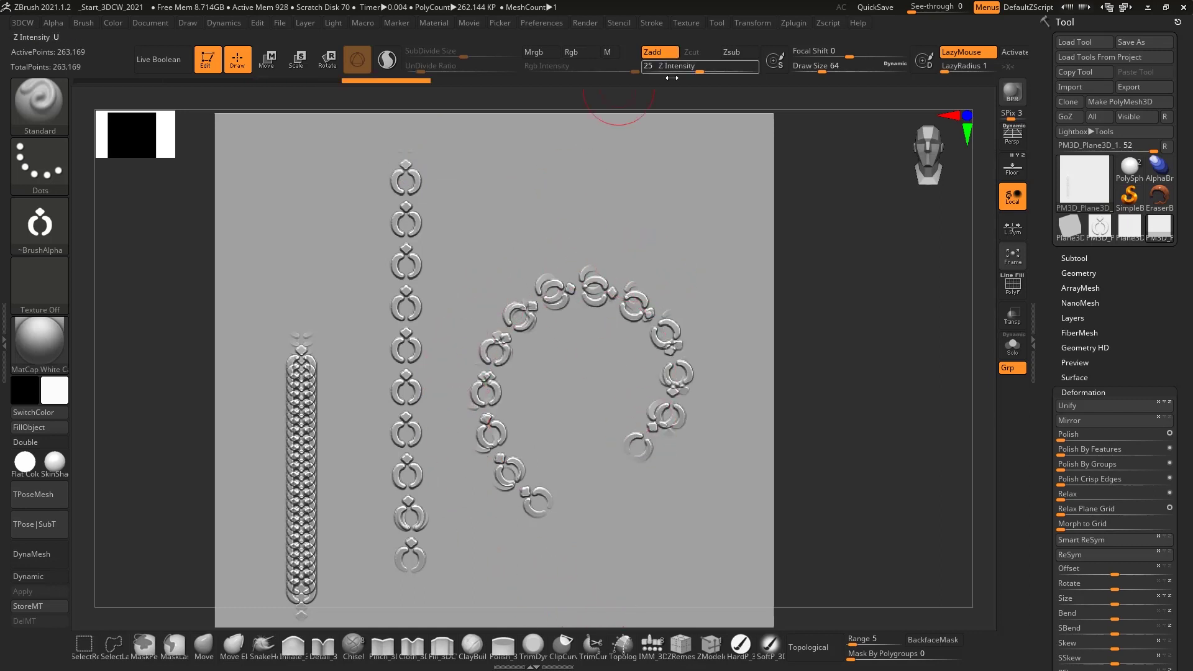
{"action": "left_click", "coordinate": [649, 23]}
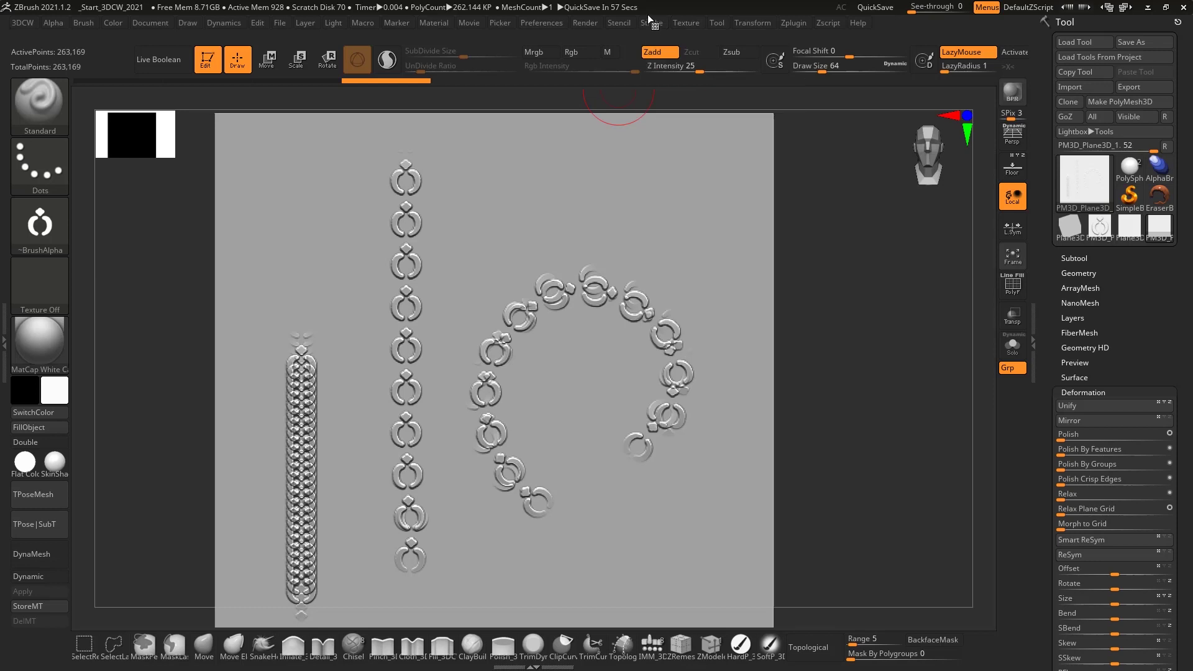
{"action": "left_click", "coordinate": [653, 20]}
Expand Brush > Auto Masking, undo the curved hook chain, and open LightBox
{"action": "left_click", "coordinate": [83, 25]}
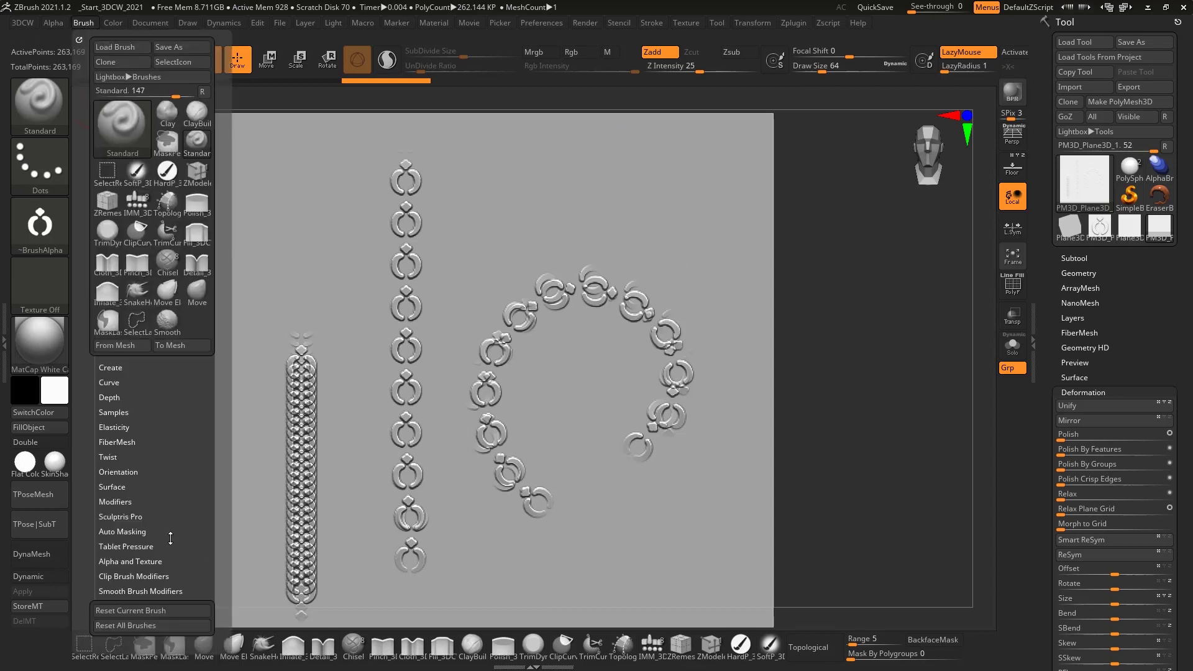
{"action": "left_click", "coordinate": [125, 532]}
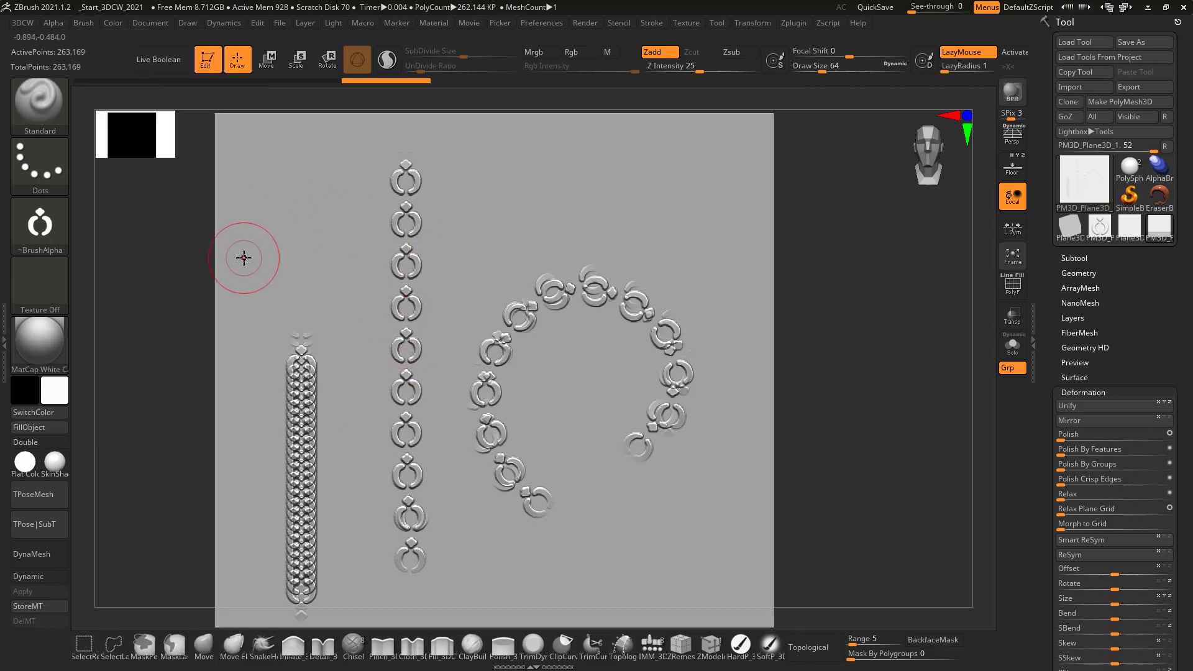
{"action": "key", "text": "ctrl+z"}
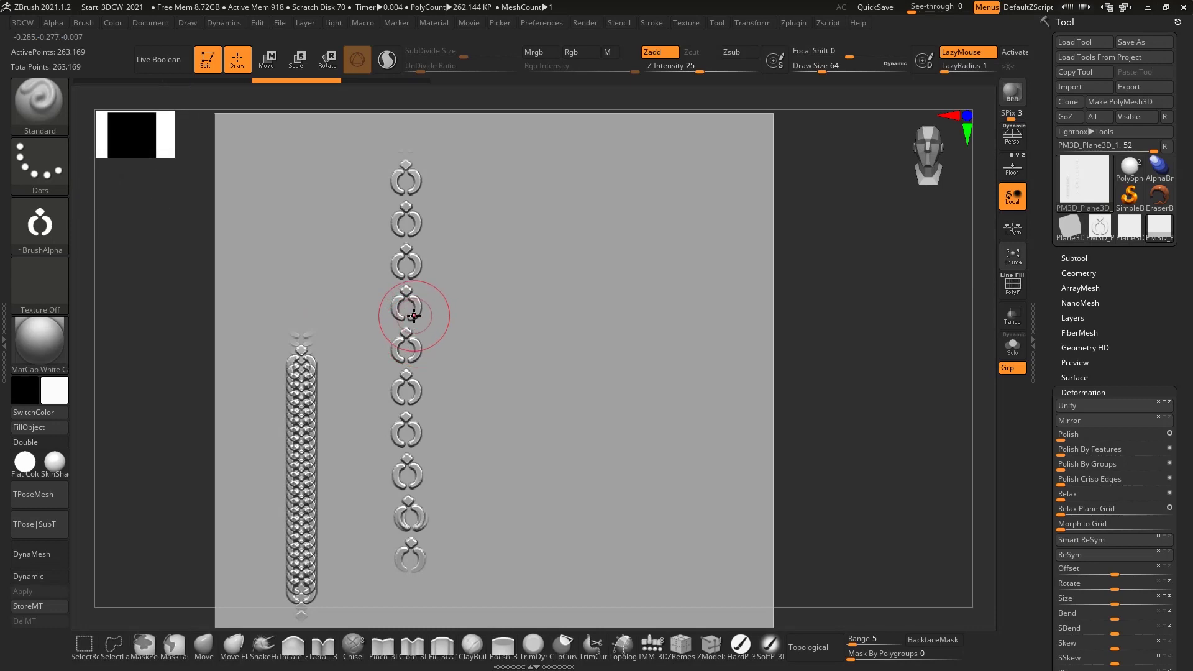
{"action": "key", "text": "comma"}
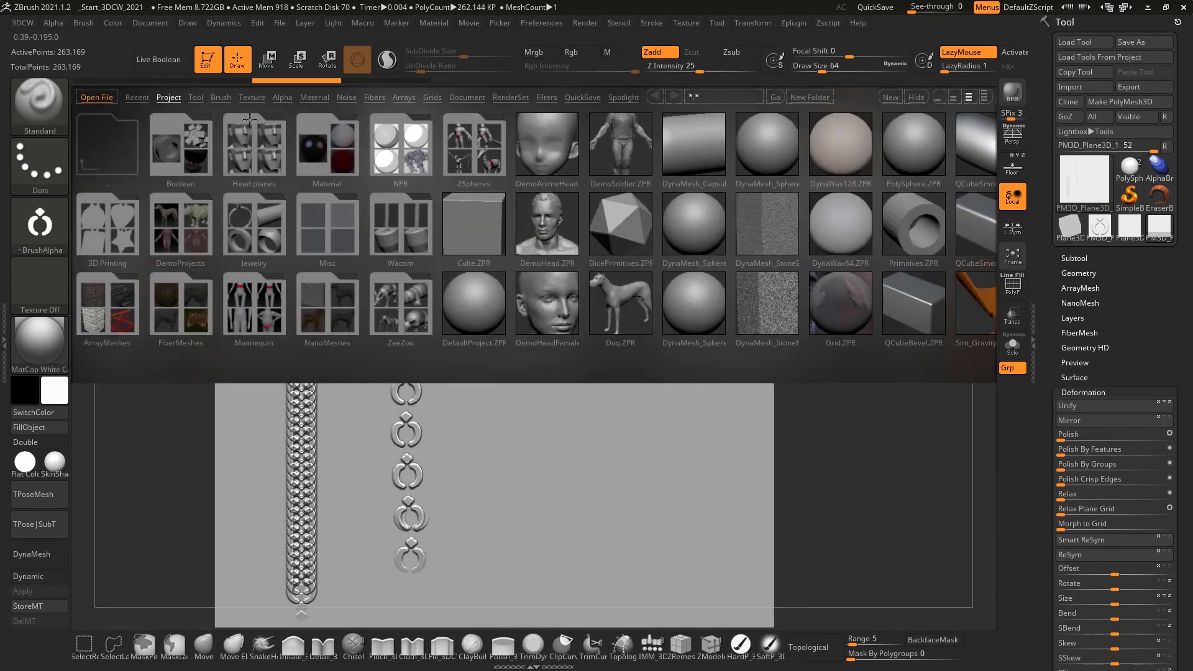
Load the Stitch1 brush from LightBox's Stitch brush folder
{"action": "left_click", "coordinate": [220, 98]}
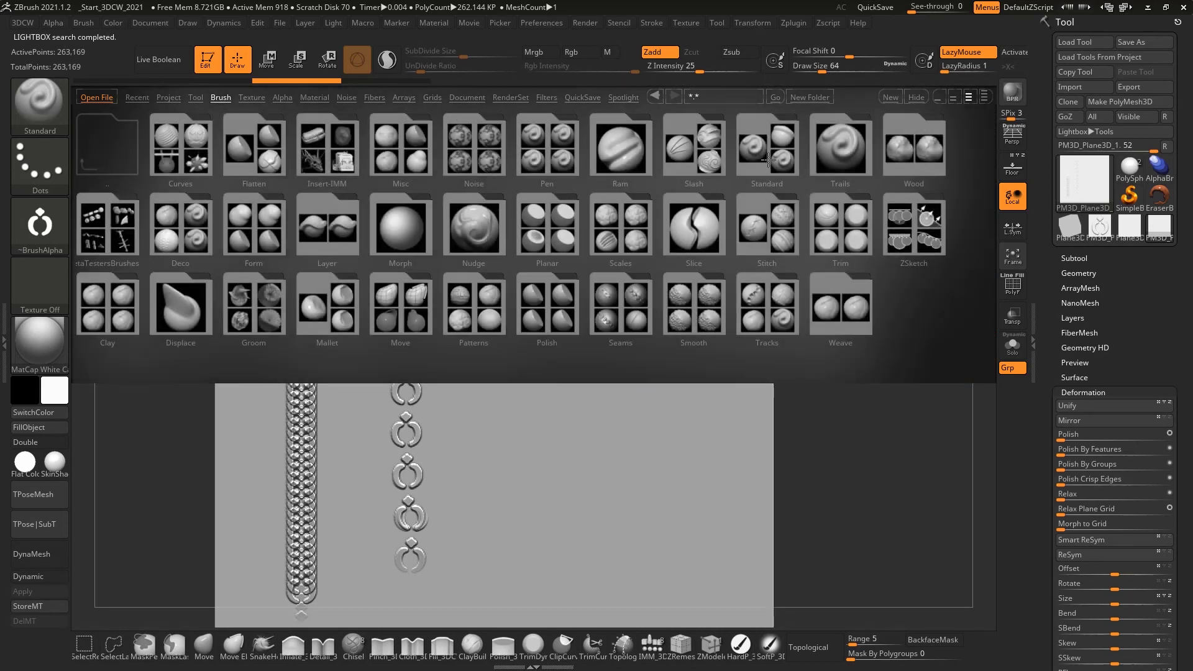
{"action": "double_click", "coordinate": [760, 228]}
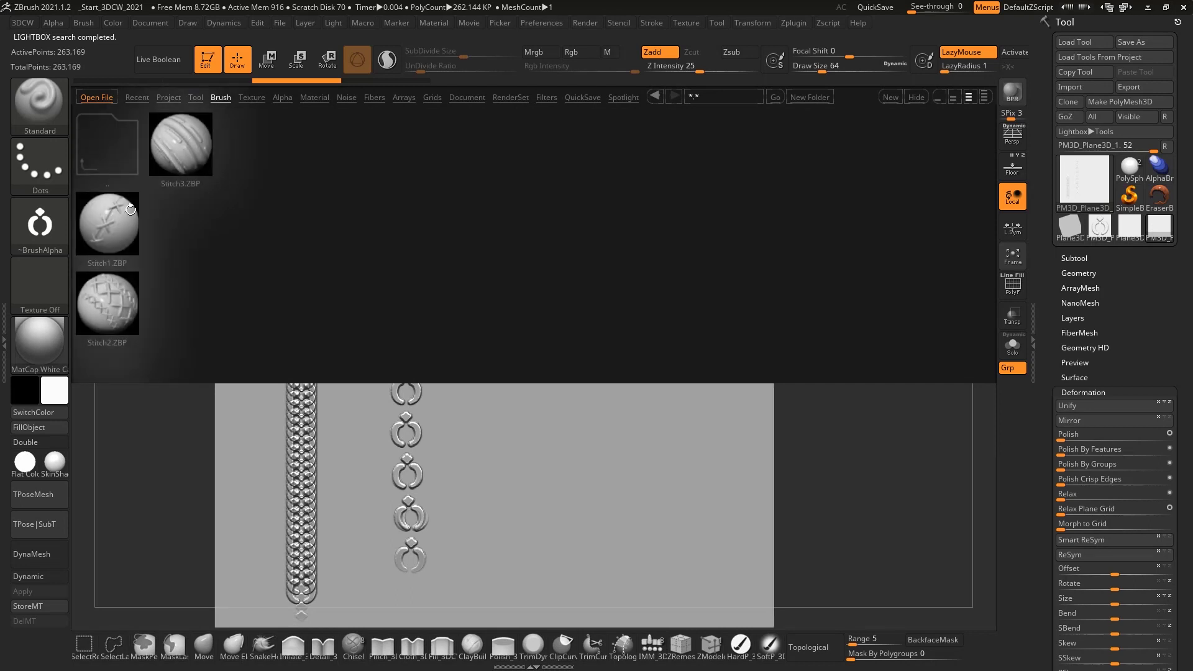
{"action": "double_click", "coordinate": [130, 210]}
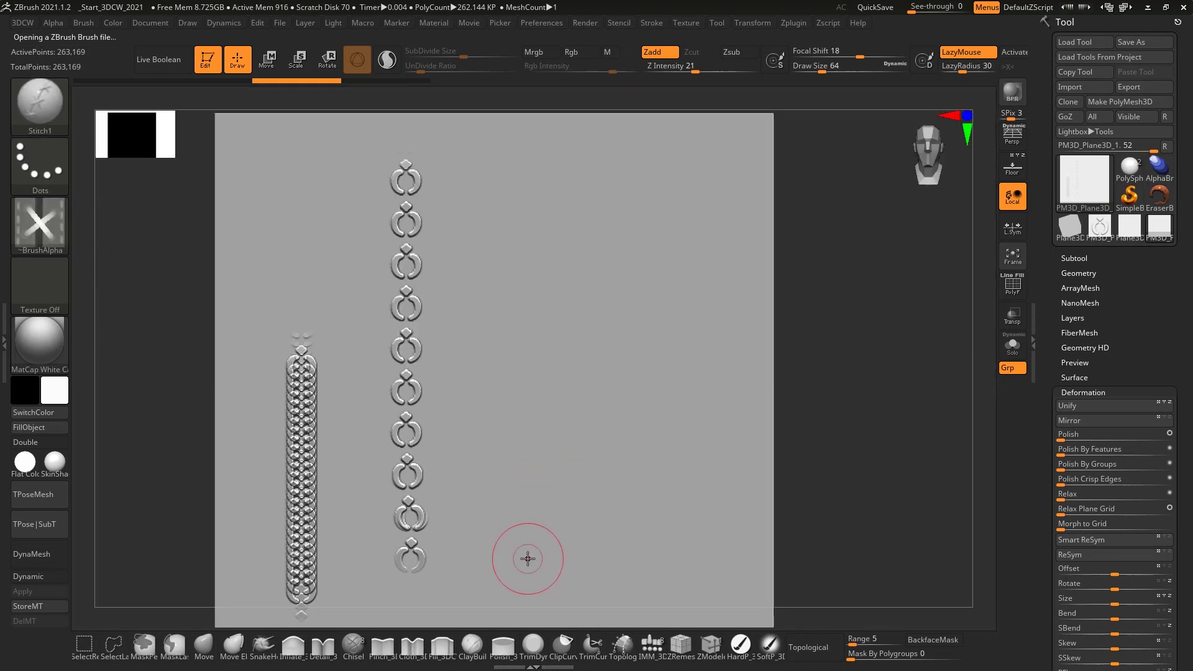
Try a test stitch stroke, undo it, and make ZGrab01 the active alpha
{"action": "mouse_move", "coordinate": [528, 559]}
{"action": "left_mouse_down"}
{"action": "mouse_move", "coordinate": [589, 337]}
{"action": "mouse_move", "coordinate": [640, 357]}
{"action": "mouse_move", "coordinate": [665, 406]}
{"action": "left_mouse_up"}
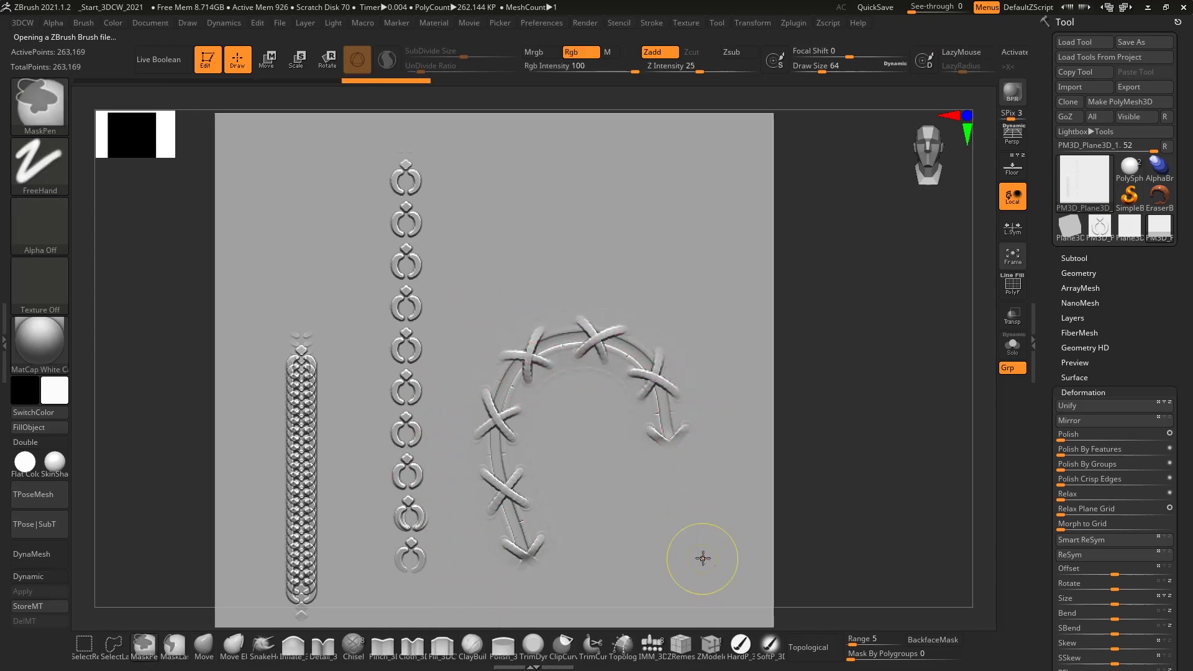
{"action": "key", "text": "ctrl+z"}
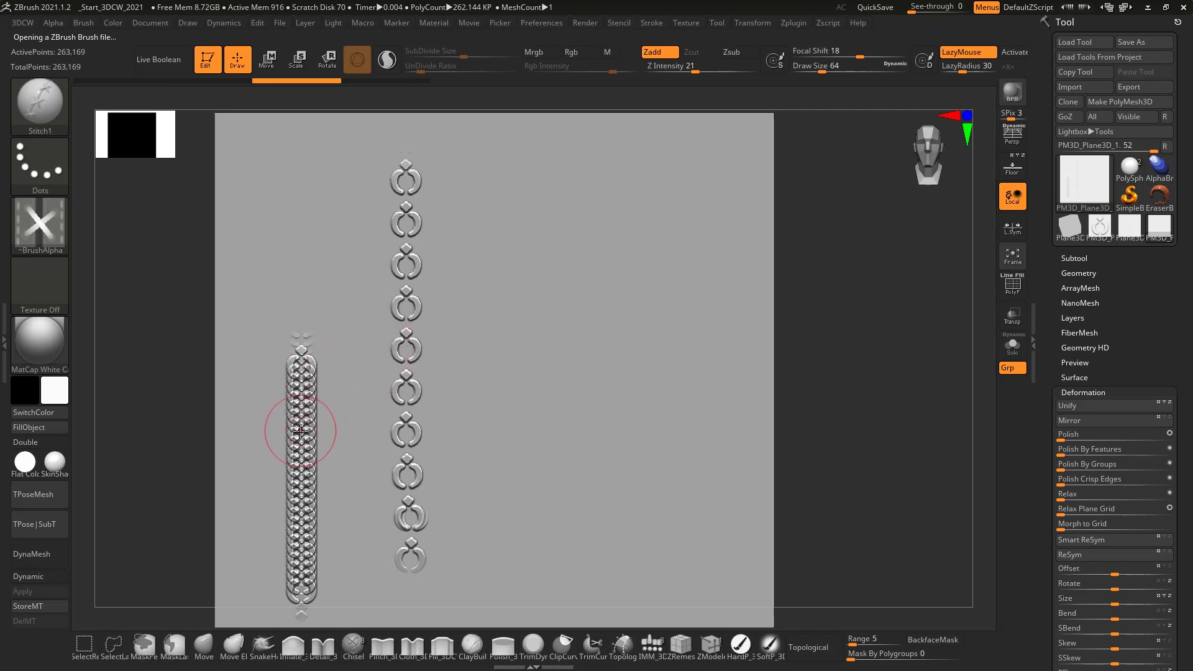
{"action": "left_click", "coordinate": [50, 218]}
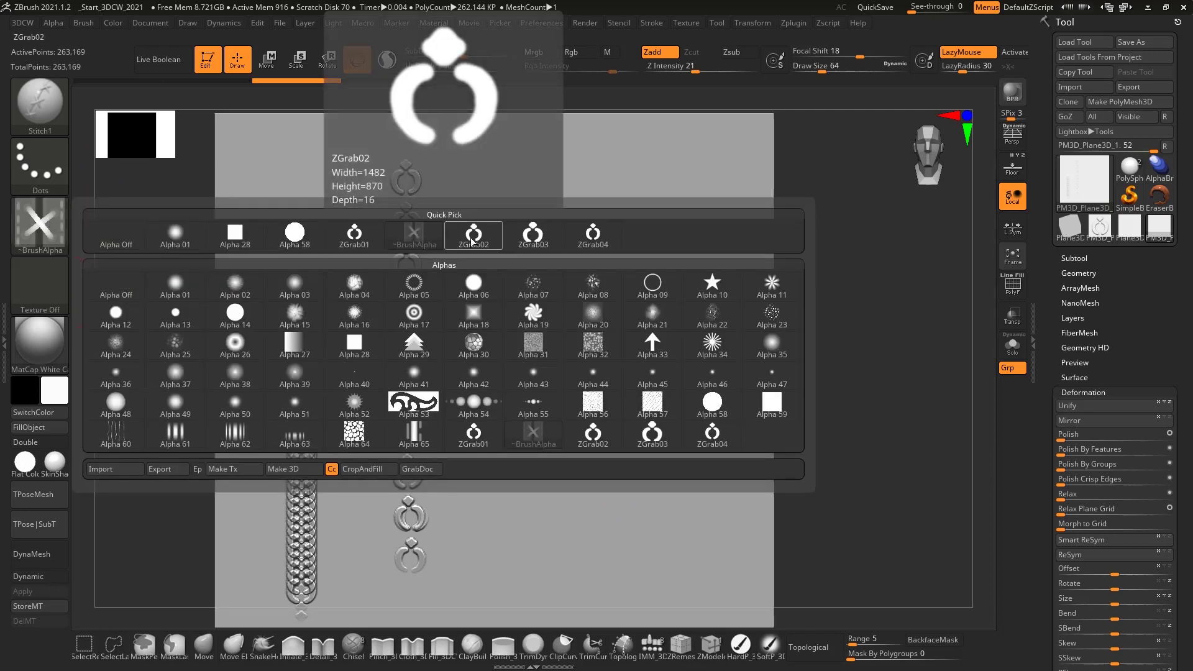
{"action": "left_click", "coordinate": [364, 243]}
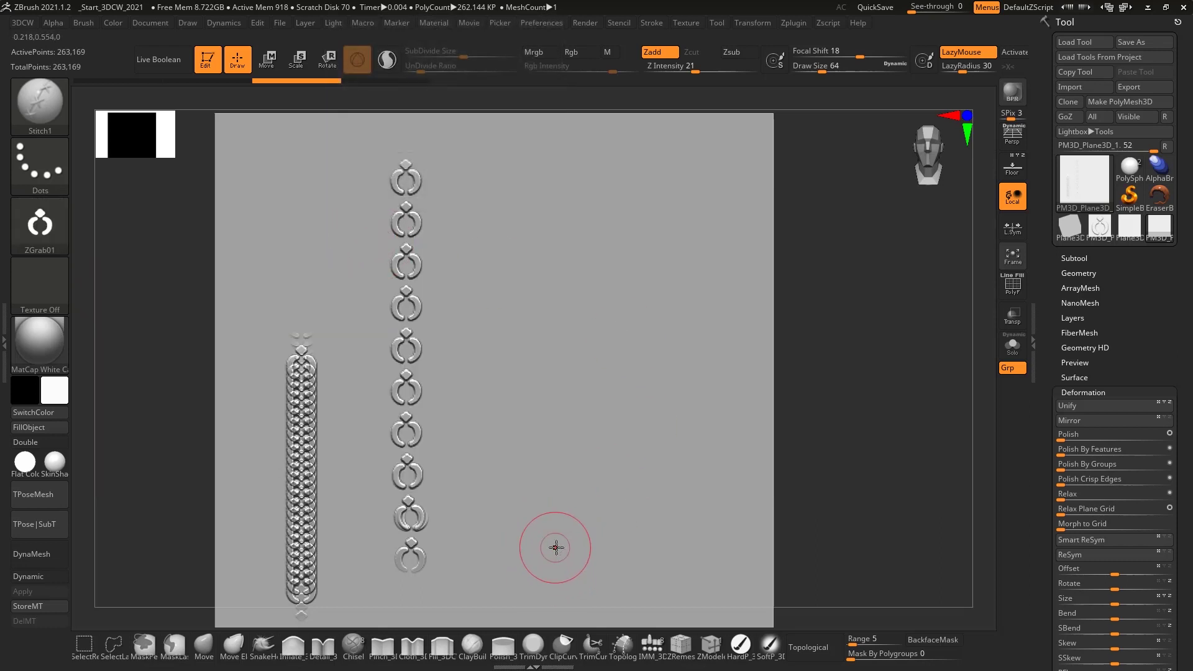
Draw a hook-shaped Stitch1 curve of ZGrab01 links beside the chains, then bring up LightBox
{"action": "mouse_move", "coordinate": [546, 534]}
{"action": "left_mouse_down"}
{"action": "mouse_move", "coordinate": [501, 427]}
{"action": "mouse_move", "coordinate": [506, 347]}
{"action": "mouse_move", "coordinate": [546, 307]}
{"action": "mouse_move", "coordinate": [628, 297]}
{"action": "mouse_move", "coordinate": [689, 314]}
{"action": "mouse_move", "coordinate": [725, 245]}
{"action": "mouse_move", "coordinate": [679, 195]}
{"action": "mouse_move", "coordinate": [604, 191]}
{"action": "mouse_move", "coordinate": [522, 218]}
{"action": "mouse_move", "coordinate": [461, 267]}
{"action": "left_mouse_up"}
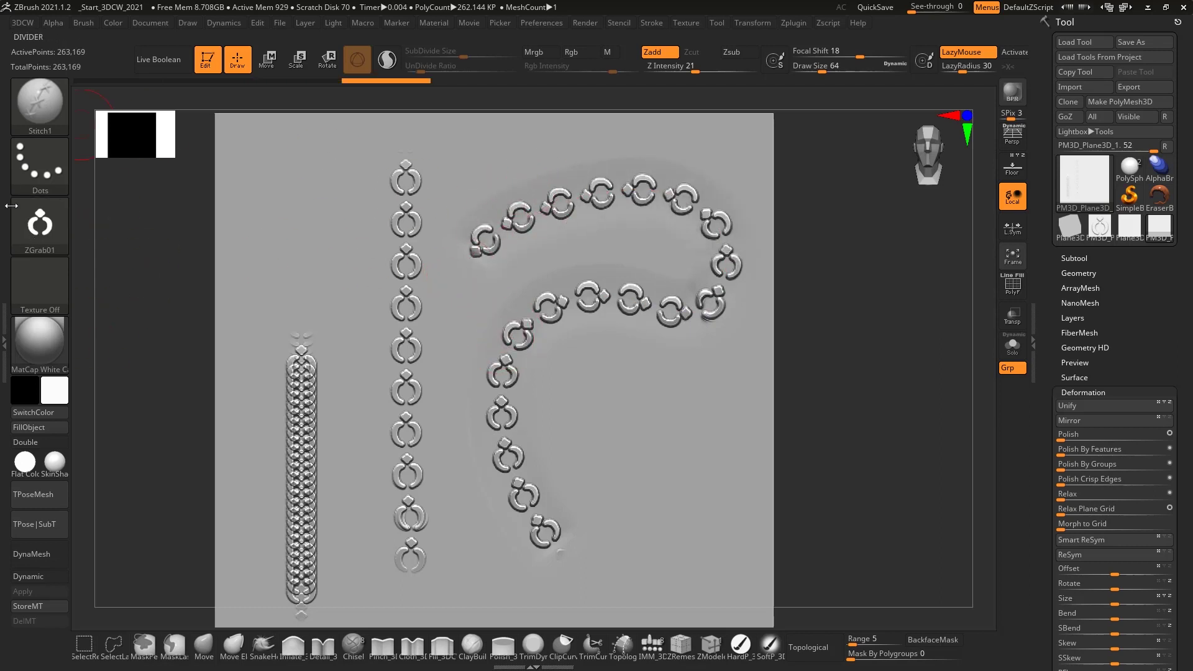
{"action": "left_click", "coordinate": [35, 117]}
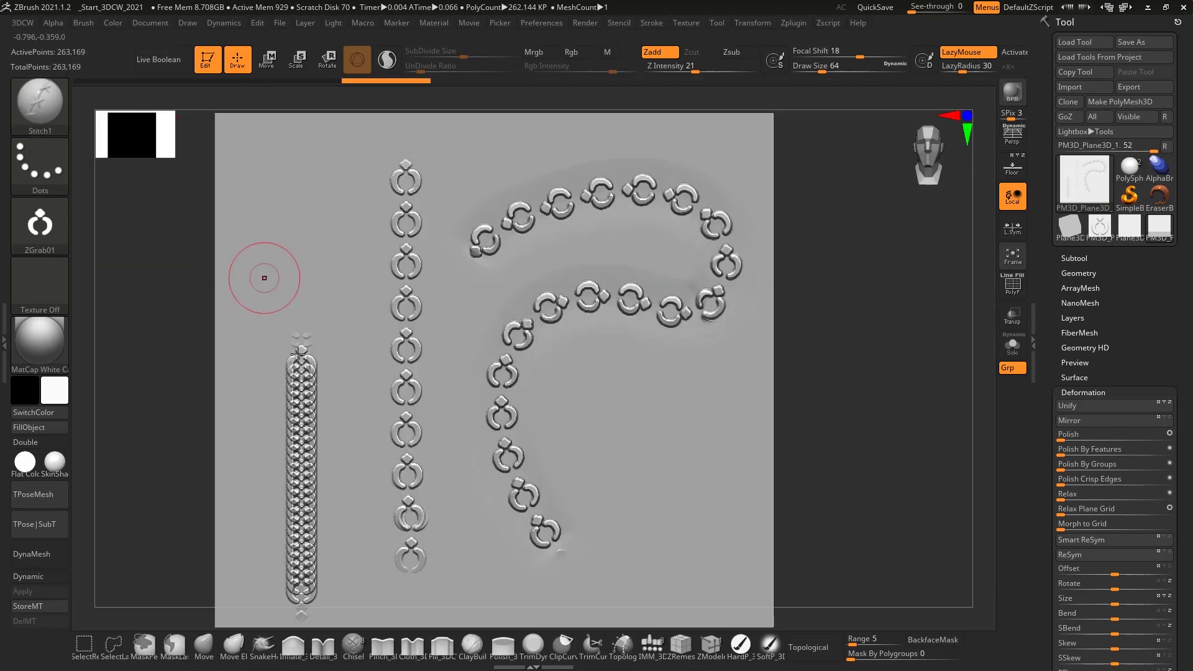
{"action": "key", "text": "comma"}
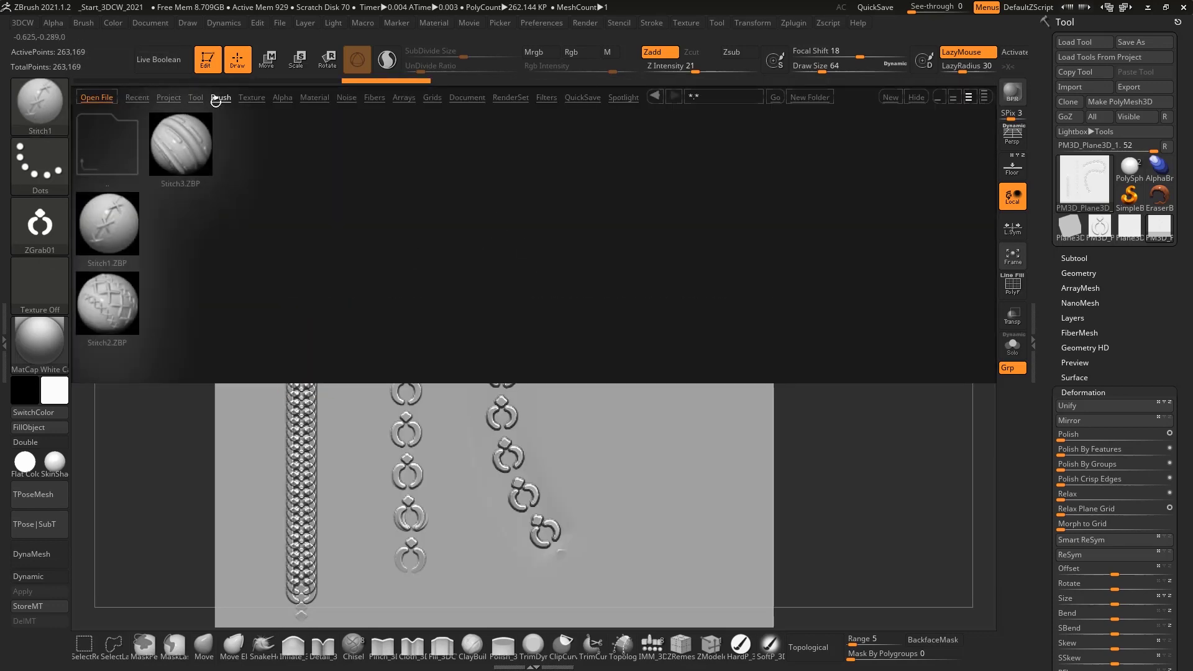
Browse the Stitch brush folder, cancel the Load File dialog without loading, and close LightBox
{"action": "left_click", "coordinate": [219, 100]}
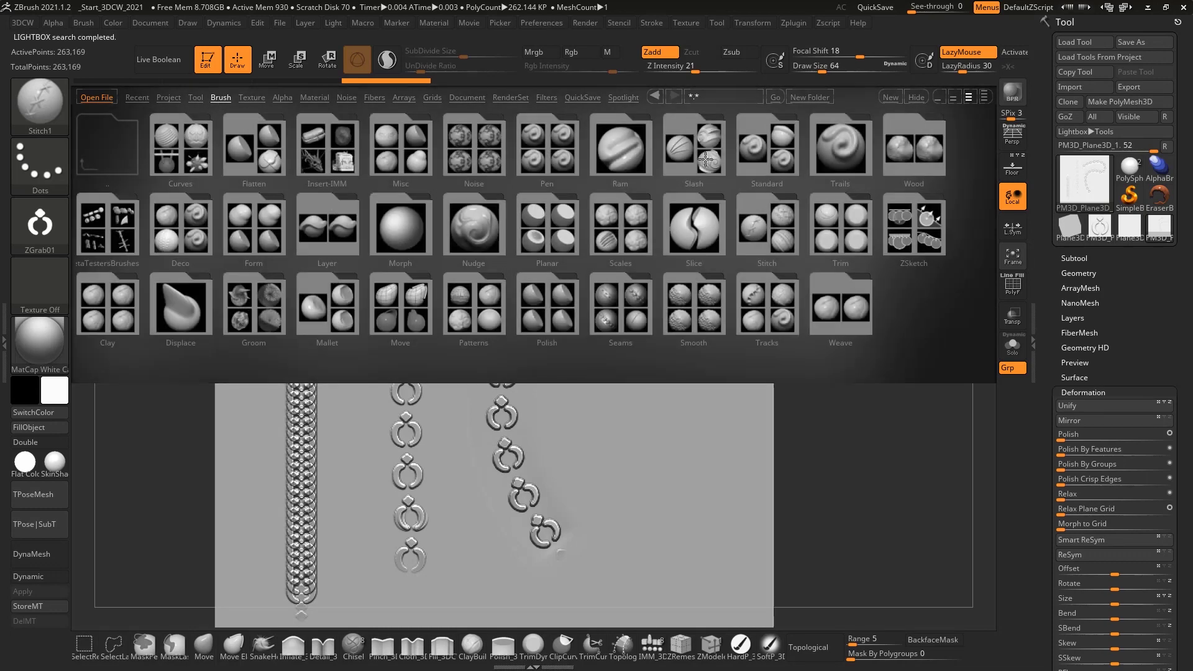
{"action": "double_click", "coordinate": [774, 231]}
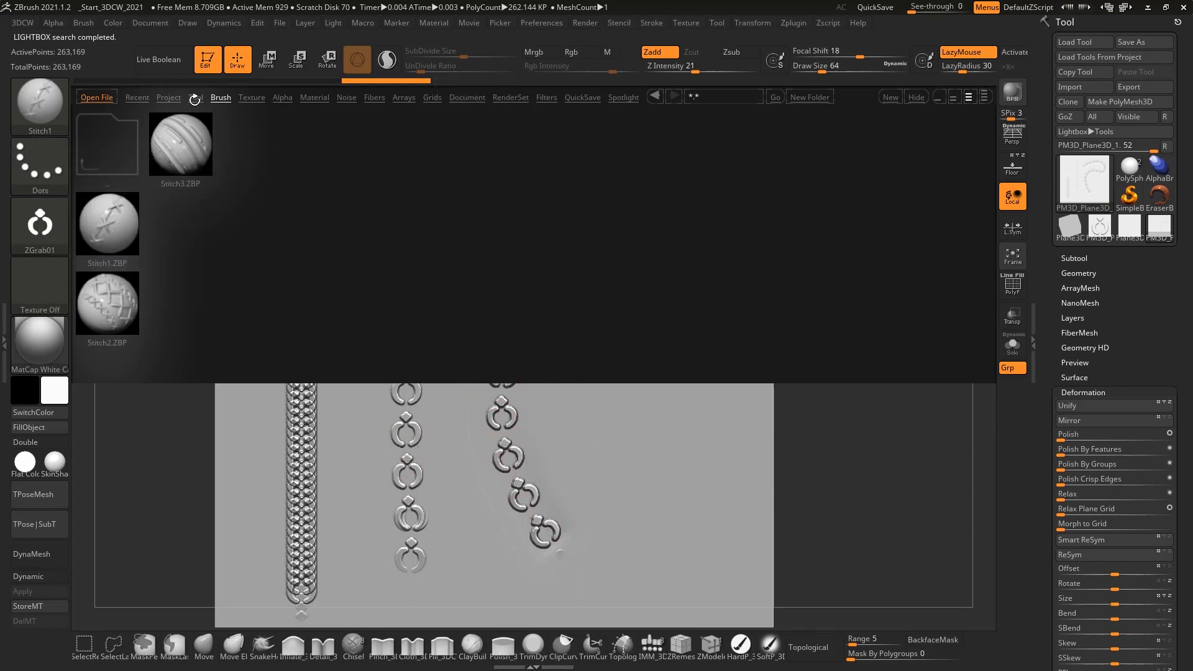
{"action": "left_click", "coordinate": [221, 97]}
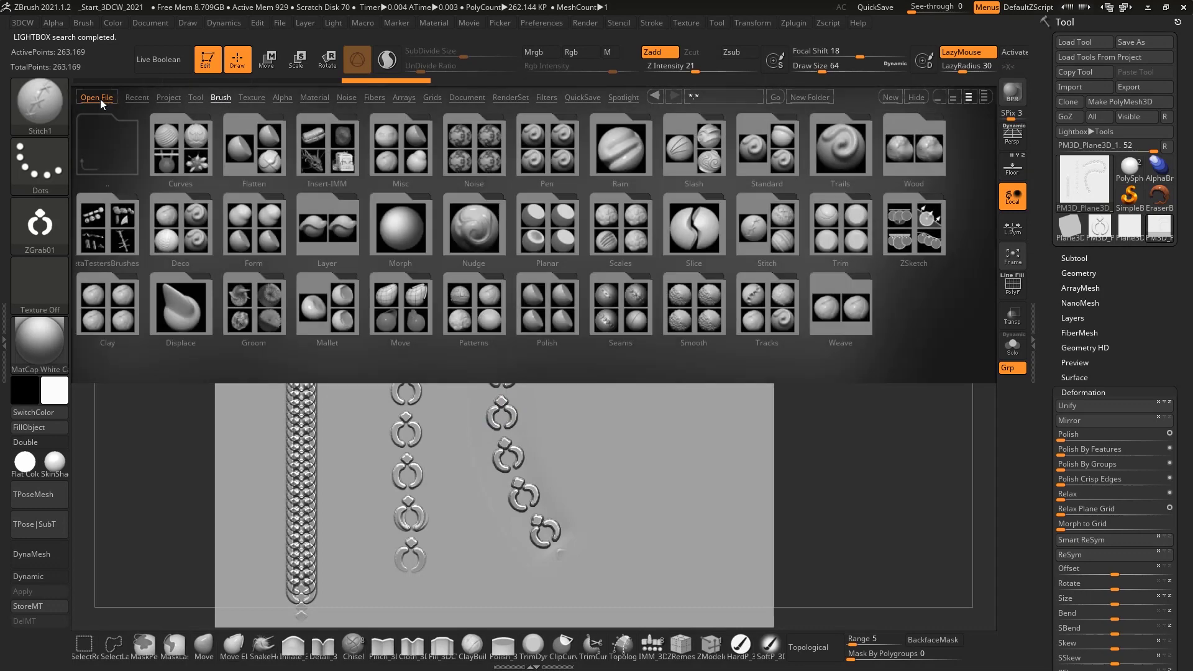
{"action": "left_click", "coordinate": [98, 97]}
{"action": "left_click", "coordinate": [562, 318]}
{"action": "key", "text": "comma"}
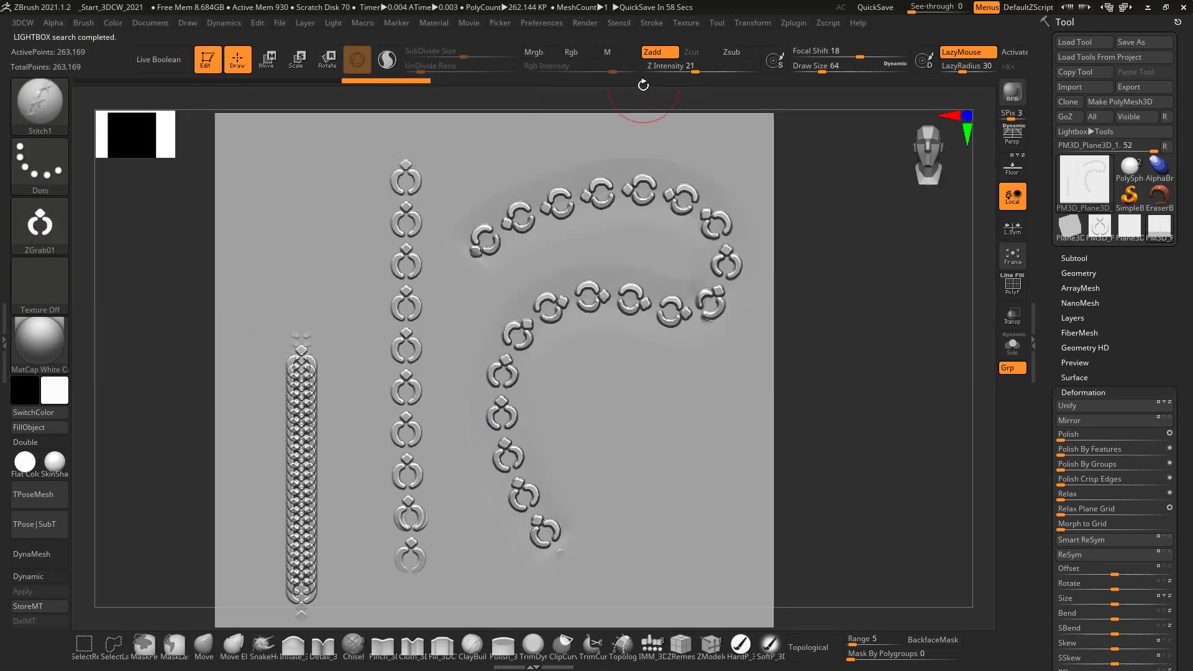
{"action": "left_click", "coordinate": [653, 23]}
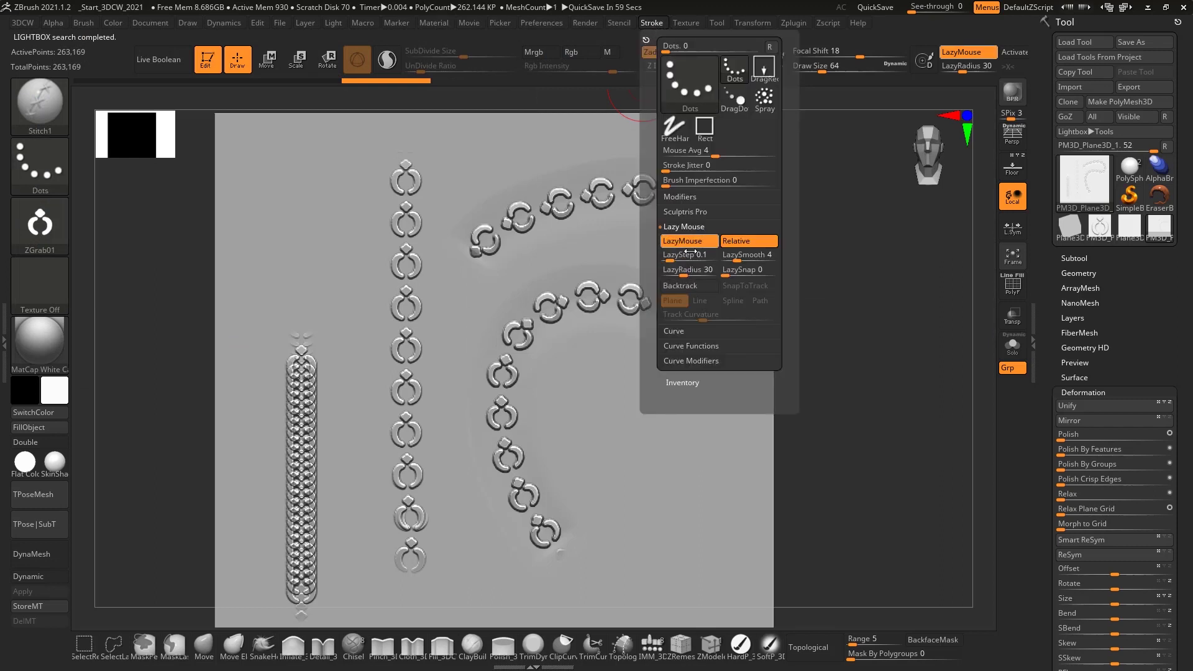
{"action": "left_click", "coordinate": [82, 23]}
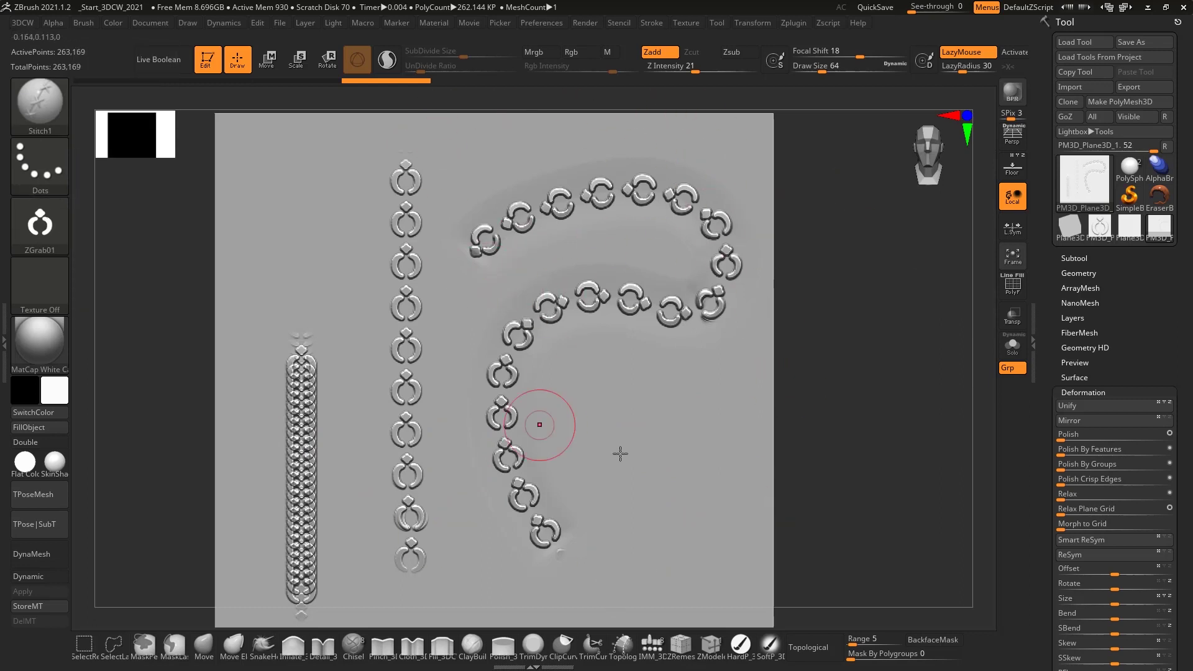
{"action": "right_click_drag", "start_coordinate": [687, 341], "coordinate": [668, 283], "text": "ctrl"}
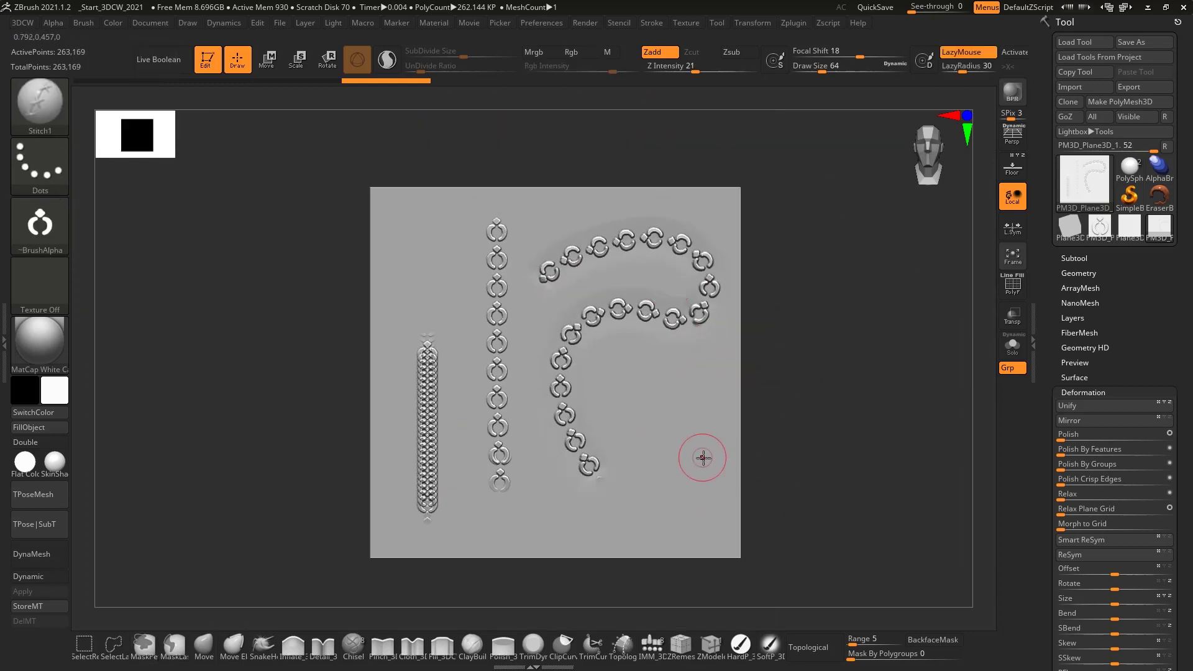
{"action": "mouse_move", "coordinate": [656, 388]}
{"action": "right_mouse_down"}
{"action": "mouse_move", "coordinate": [616, 286]}
{"action": "mouse_move", "coordinate": [391, 154]}
{"action": "right_mouse_up"}
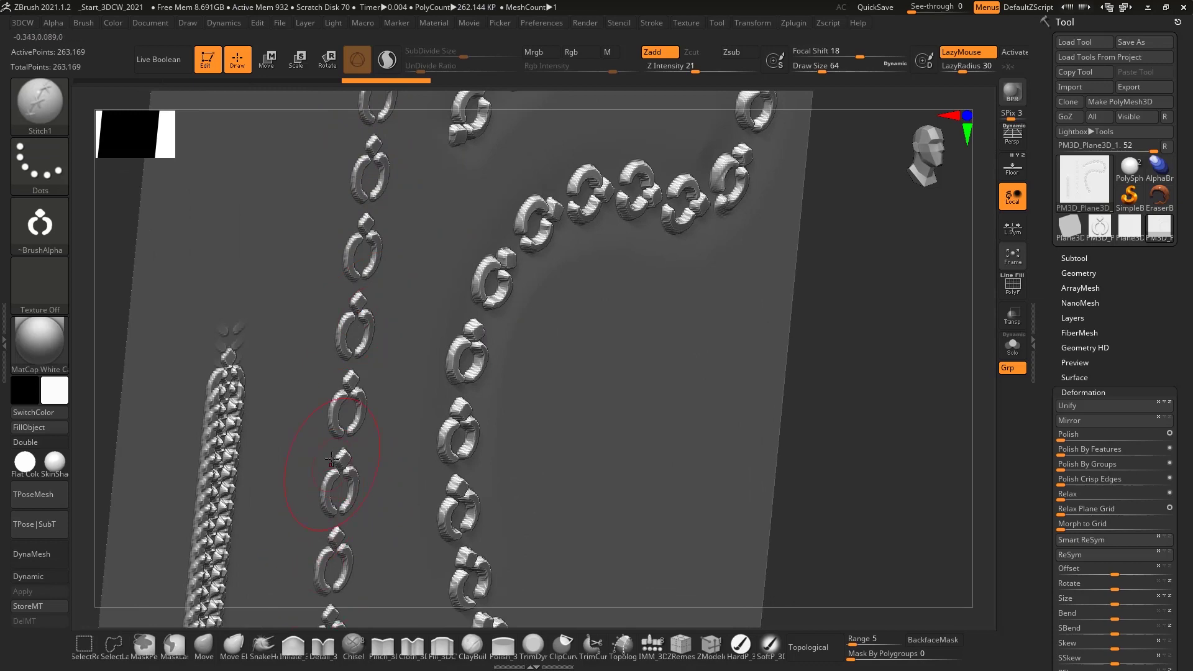
{"action": "mouse_move", "coordinate": [360, 480]}
{"action": "right_mouse_down", "text": "ctrl"}
{"action": "mouse_move", "coordinate": [338, 339]}
{"action": "mouse_move", "coordinate": [518, 363]}
{"action": "mouse_move", "coordinate": [572, 327]}
{"action": "right_mouse_up", "text": "ctrl"}
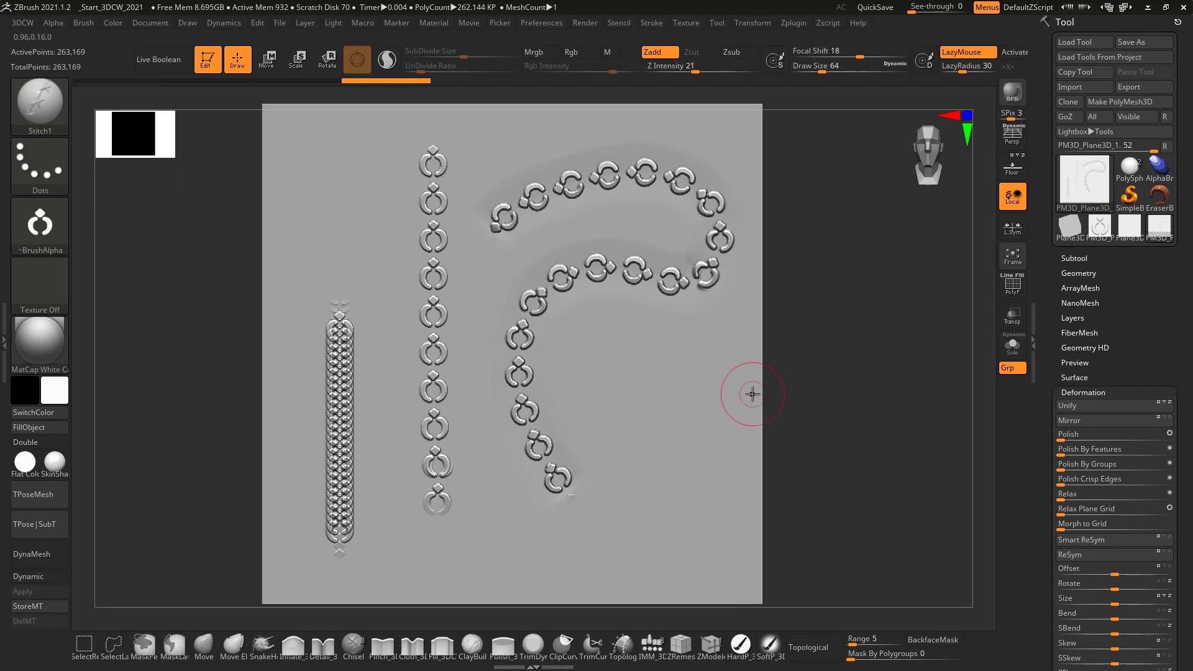